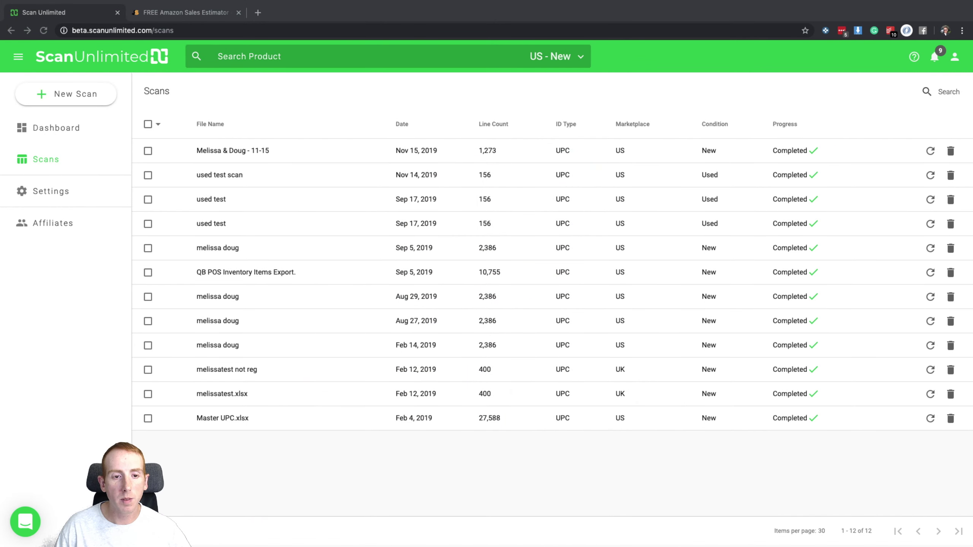
Open the 'Melissa & Doug - 11-15' scan, which lists 1,941 products
click(333, 155)
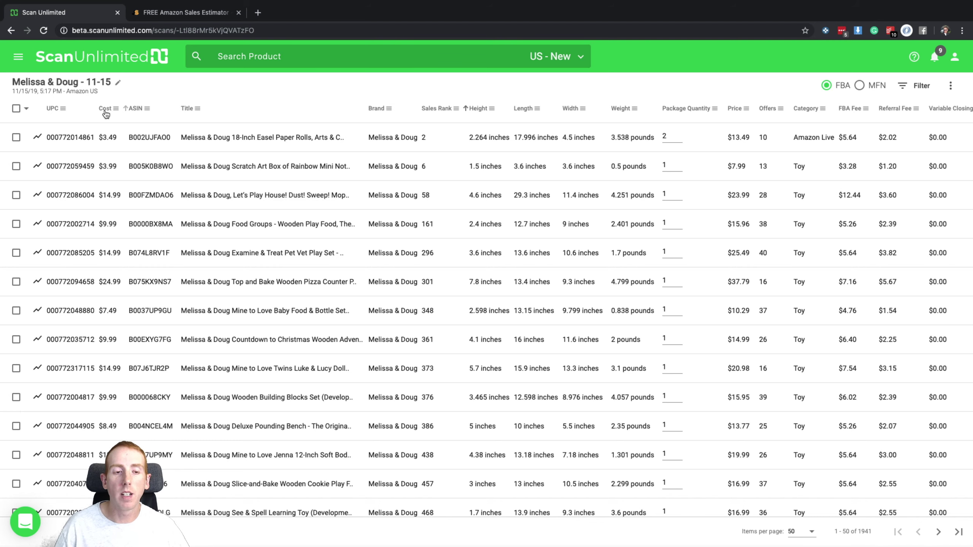
scroll(149, 153, right, 5)
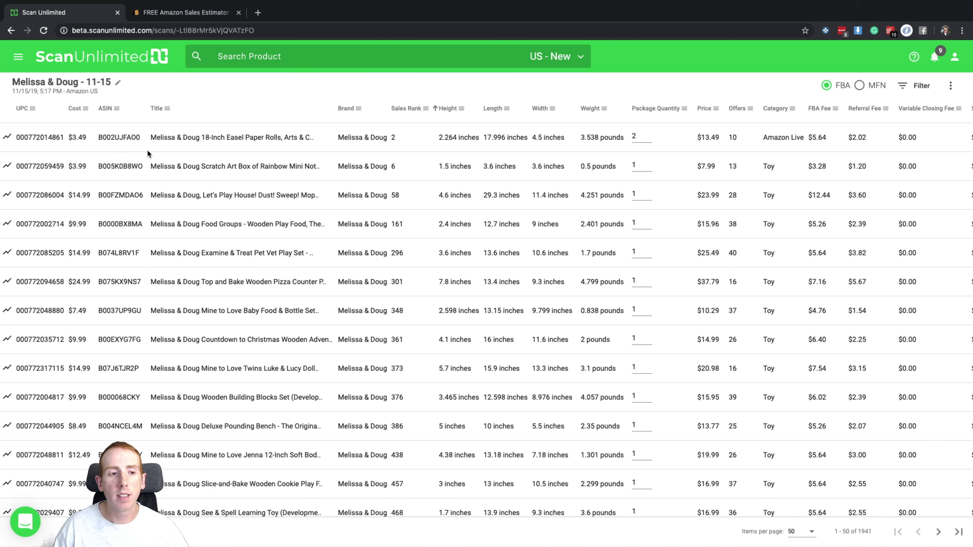
scroll(453, 149, right, 4)
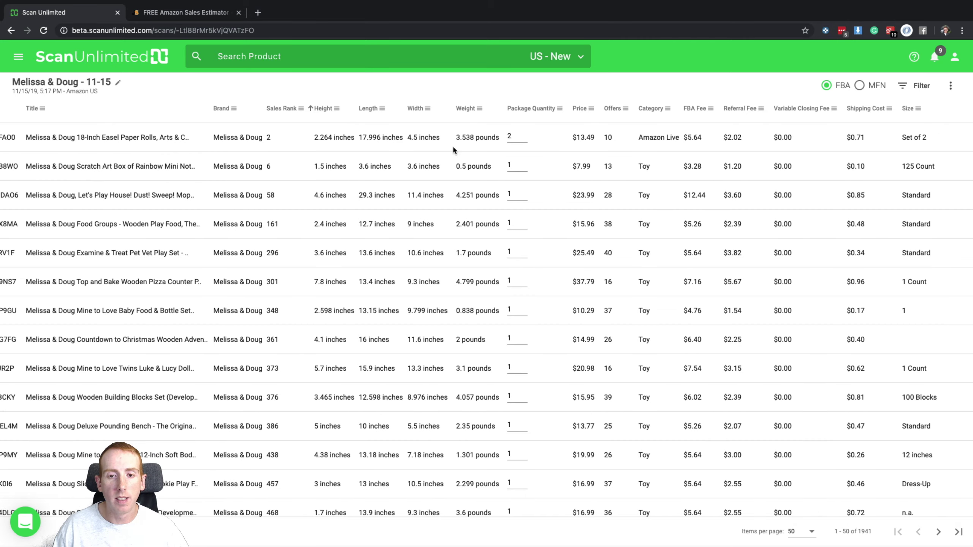
scroll(453, 148, right, 4)
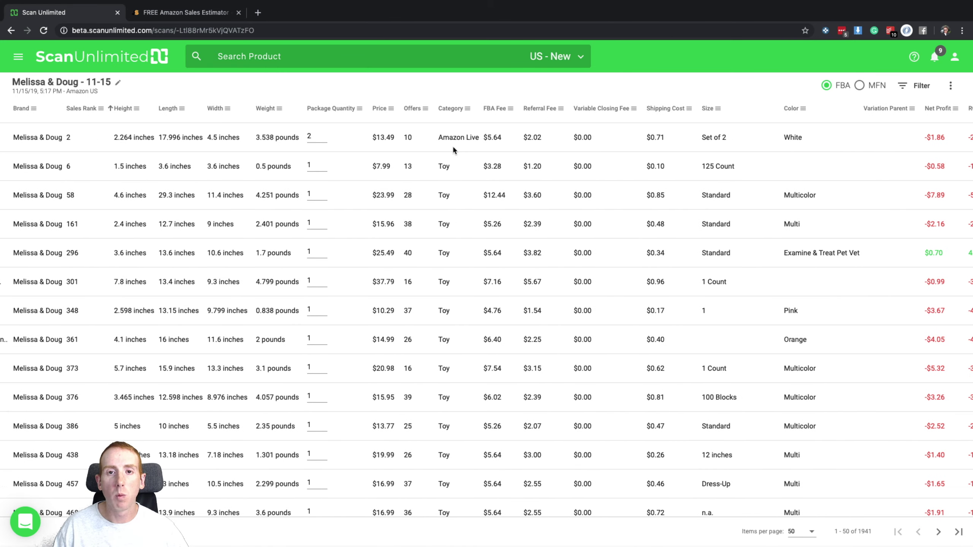
scroll(452, 150, right, 4)
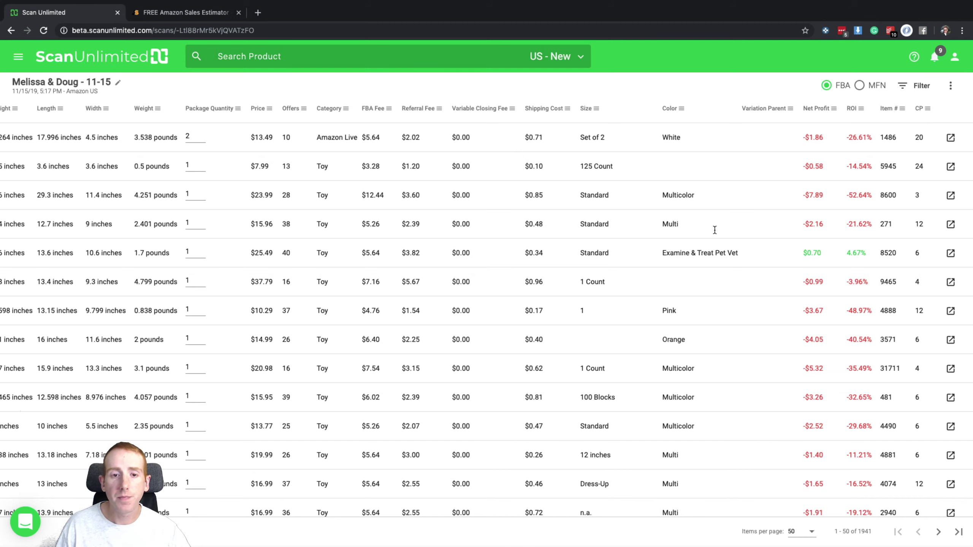
scroll(714, 229, left, 10)
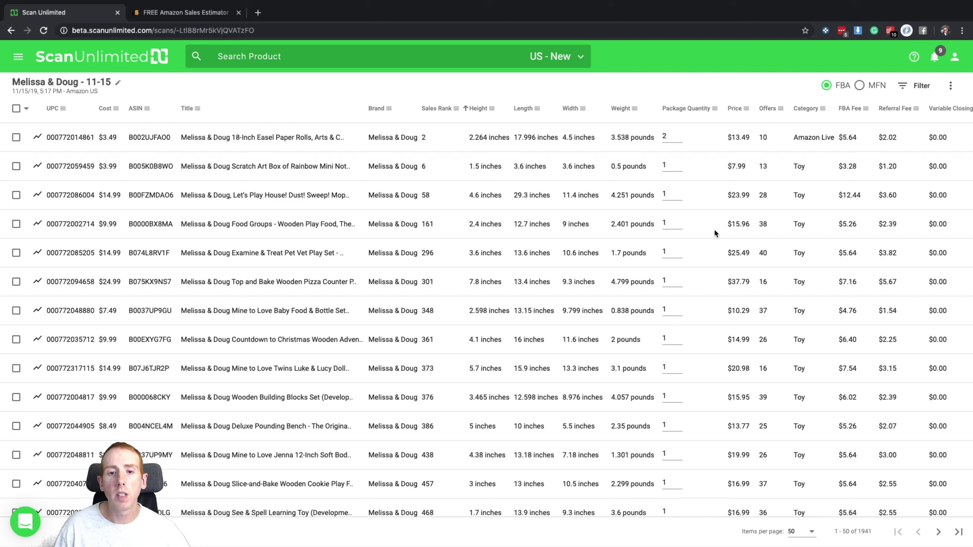
Open and close the ASIN column filter, then open the Scan Filters side panel
click(147, 109)
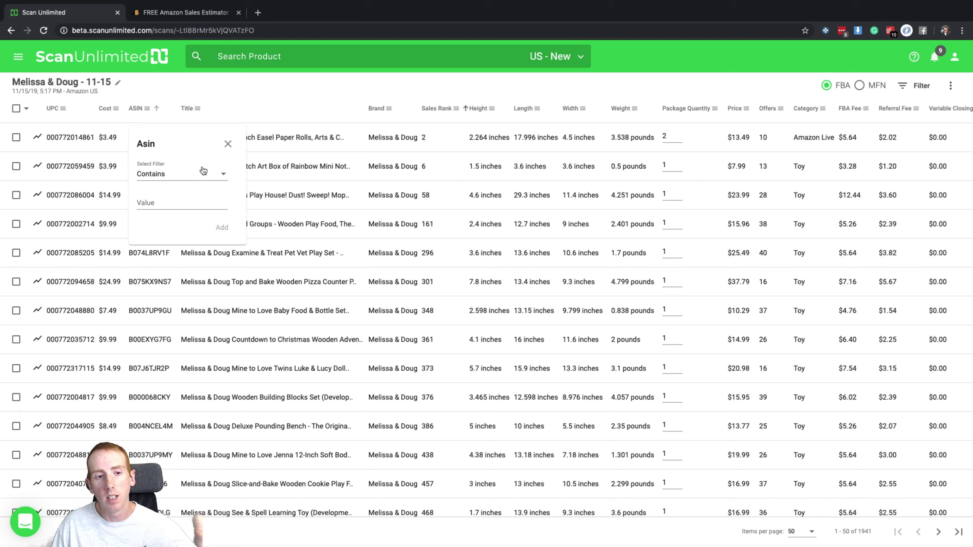
click(229, 145)
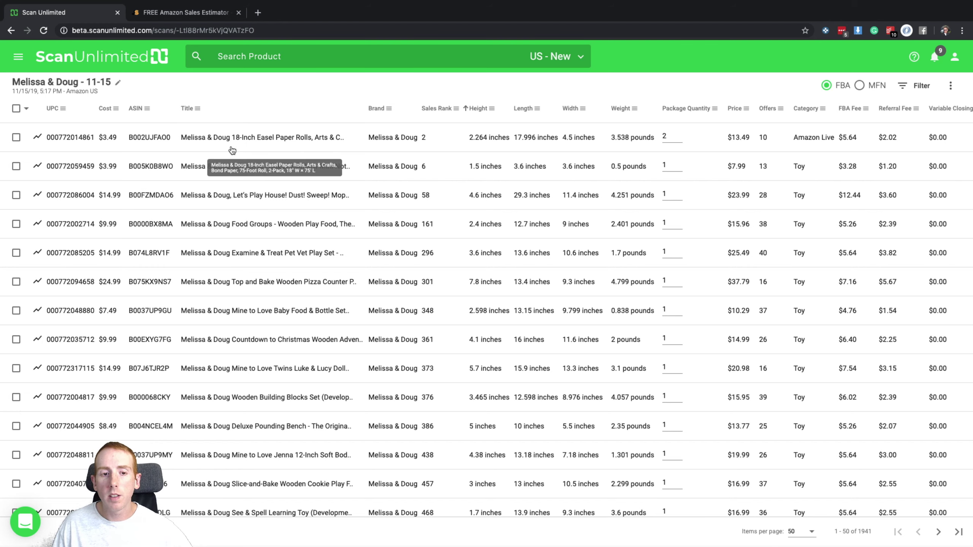
click(911, 89)
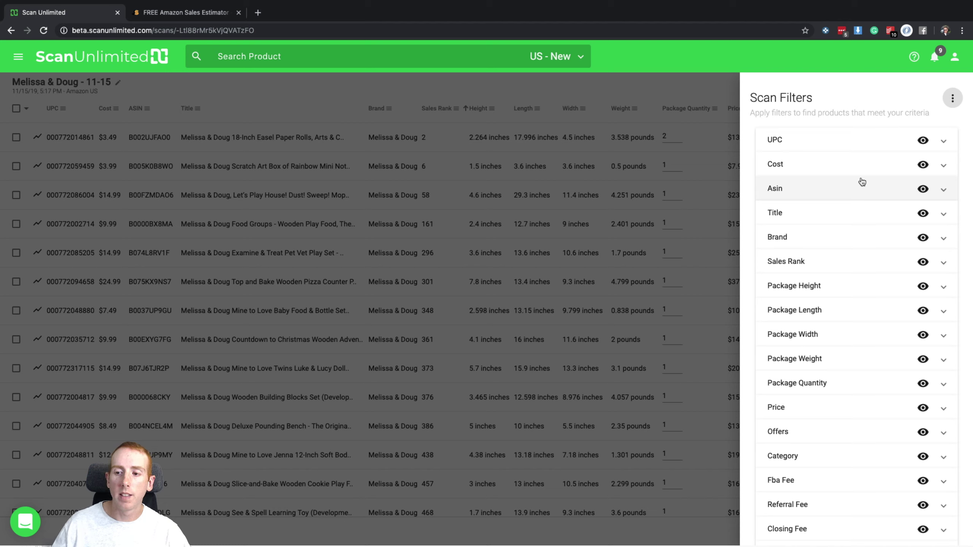
scroll(863, 182, down, 1)
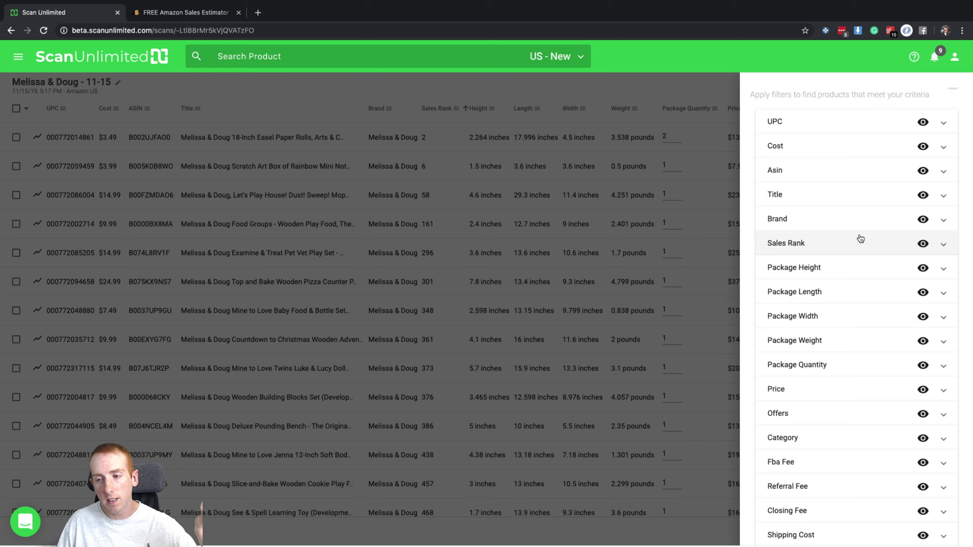
scroll(861, 239, down, 1)
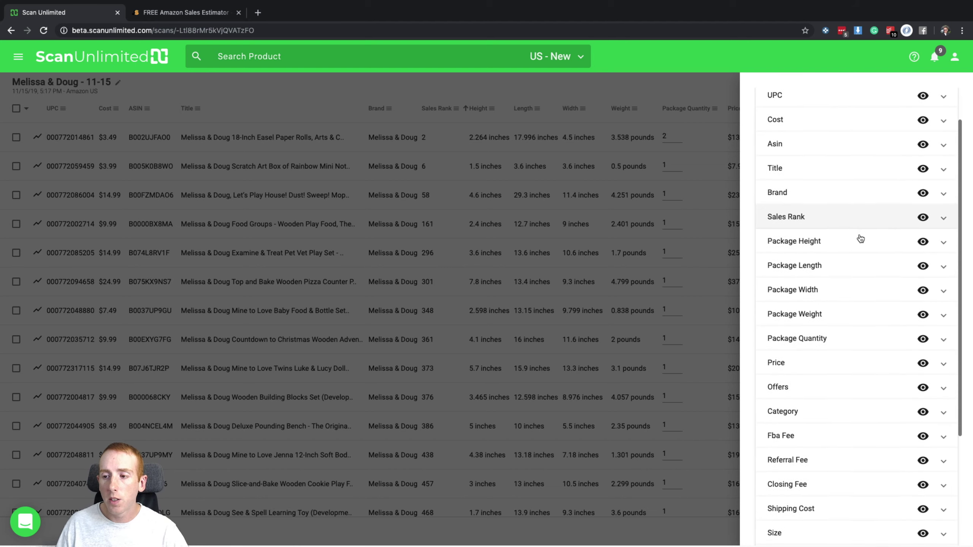
scroll(860, 238, up, 2)
Check the filter preset menu, then browse the filterable fields such as Cost, Sales Rank and Price
click(953, 99)
mouse_move(929, 117)
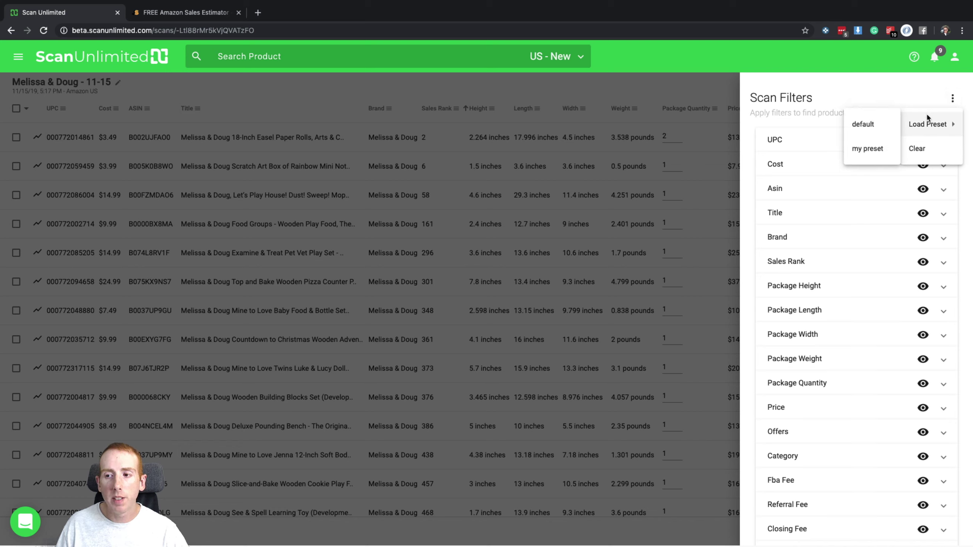
click(877, 87)
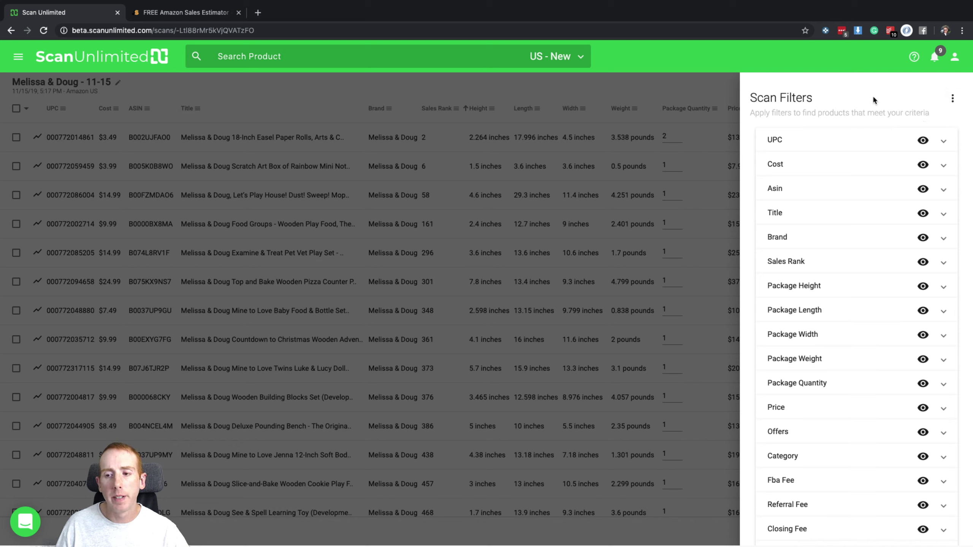
scroll(853, 168, down, 2)
scroll(853, 168, up, 2)
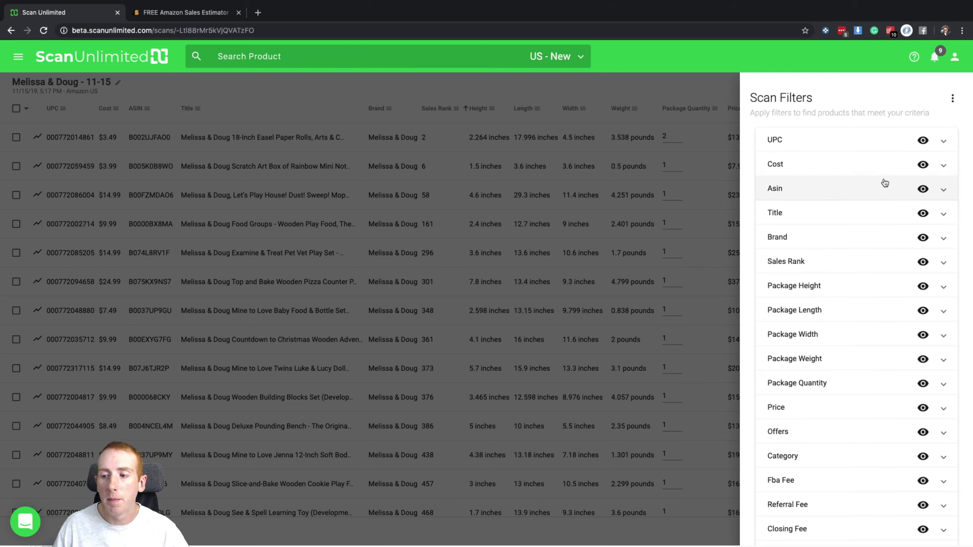
scroll(885, 183, down, 1)
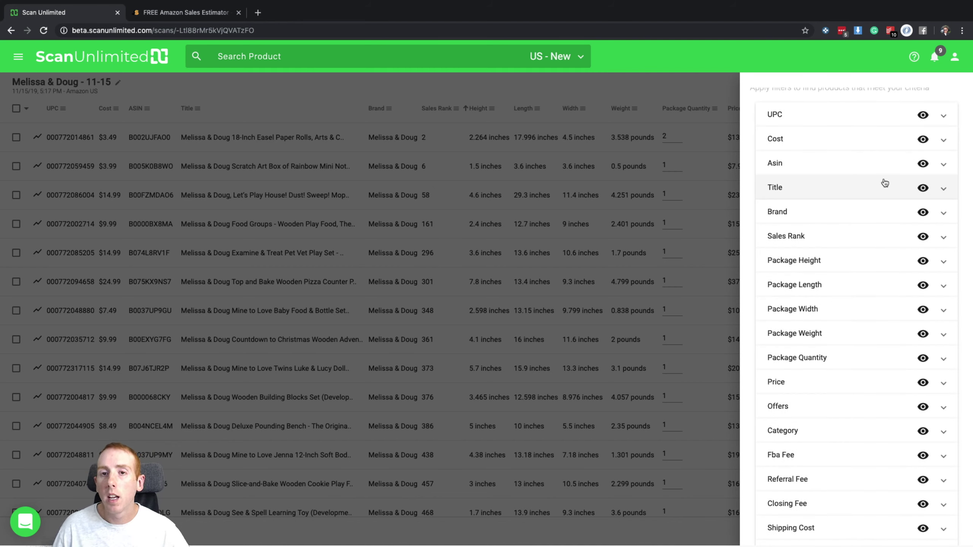
scroll(885, 182, down, 1)
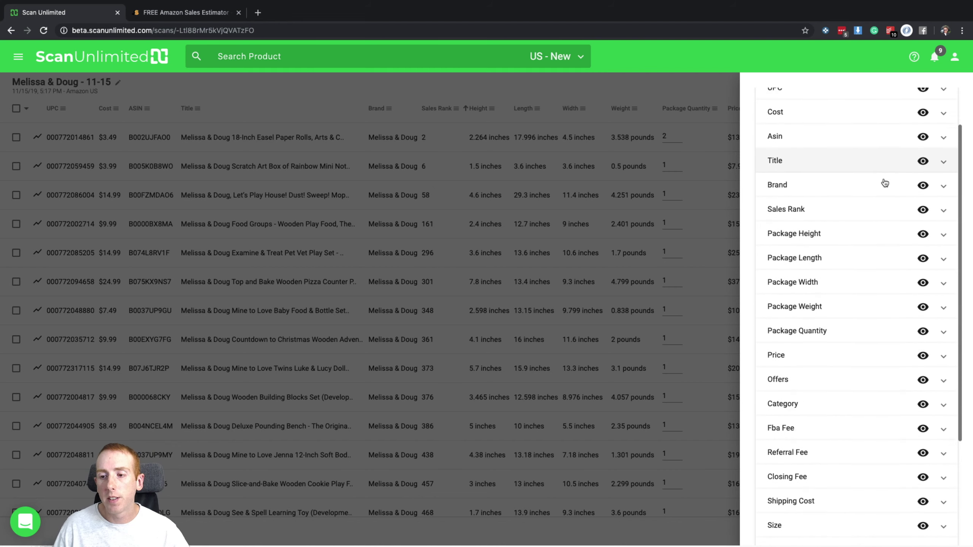
Expand Sales Rank and add a Less Than 200000 filter
click(835, 218)
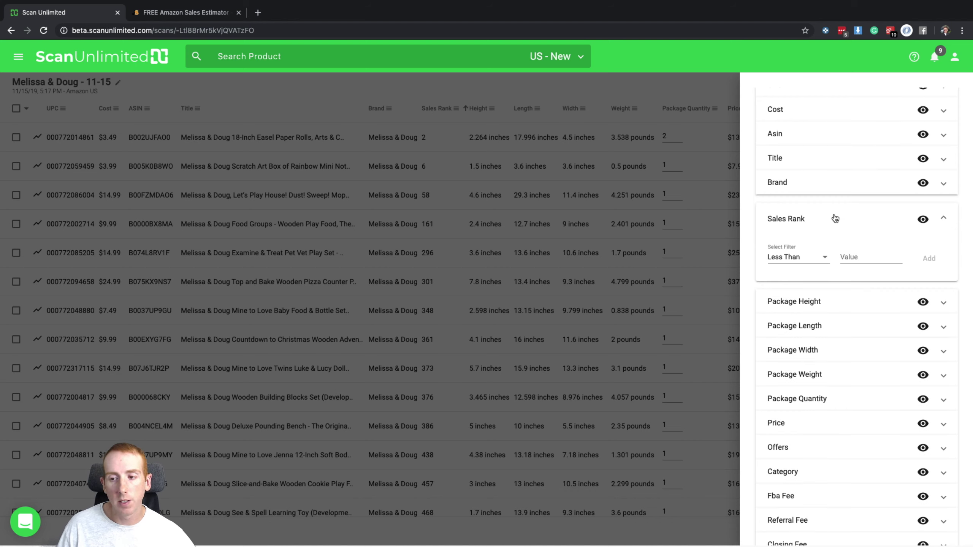
click(836, 218)
click(820, 214)
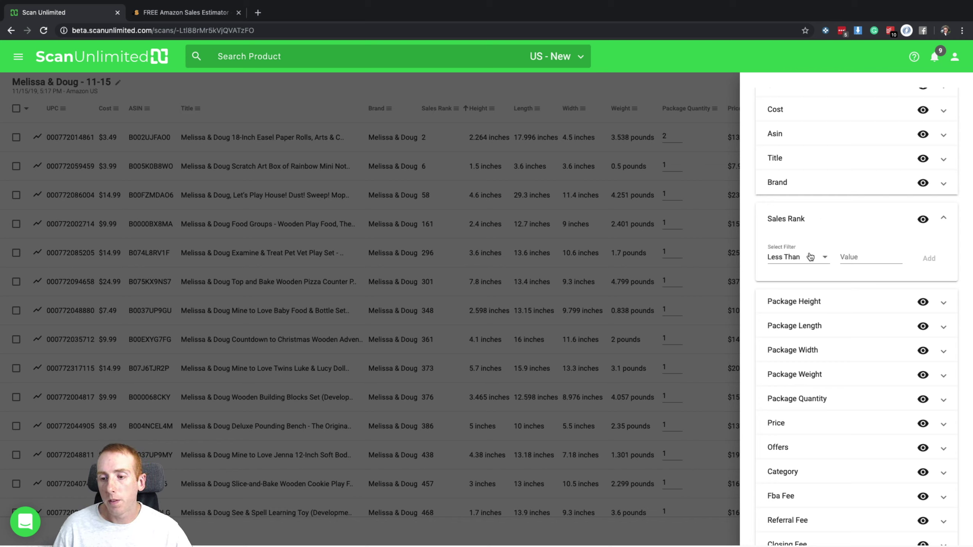
click(853, 260)
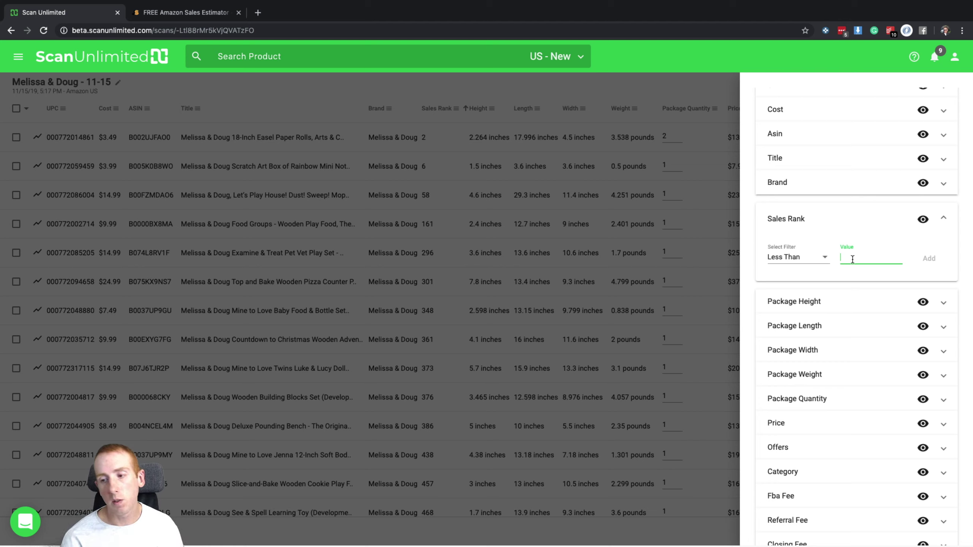
text(20)
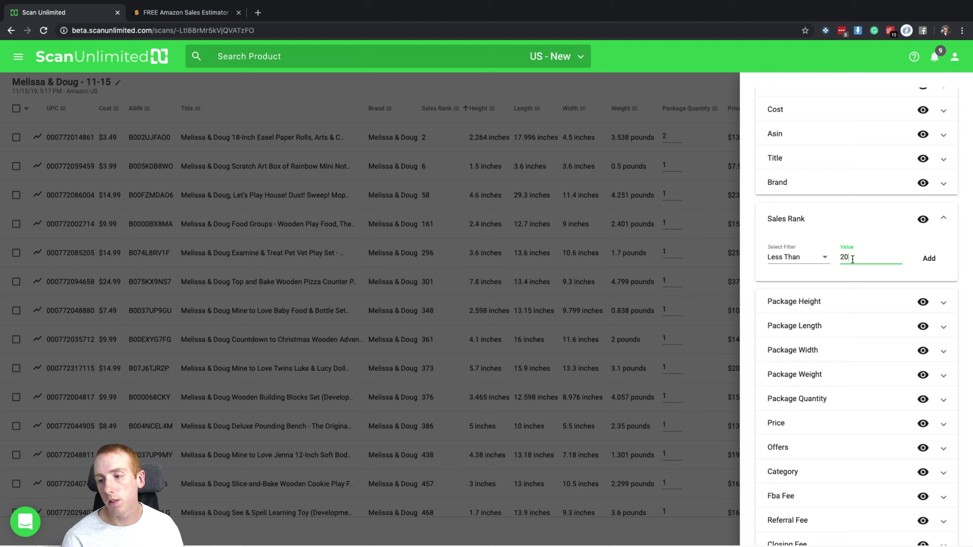
text(0000)
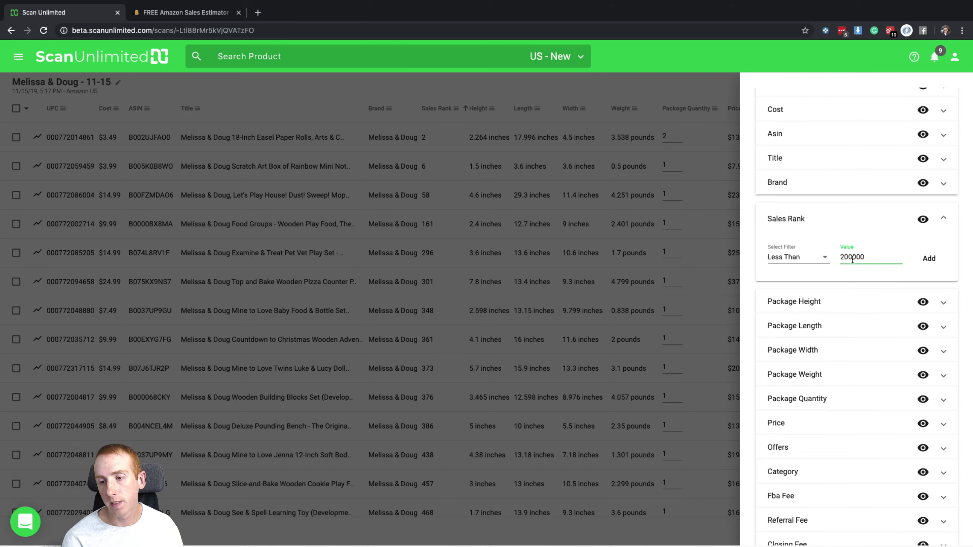
key(Return)
Add a second Sales Rank filter: Greater Than 0
click(818, 272)
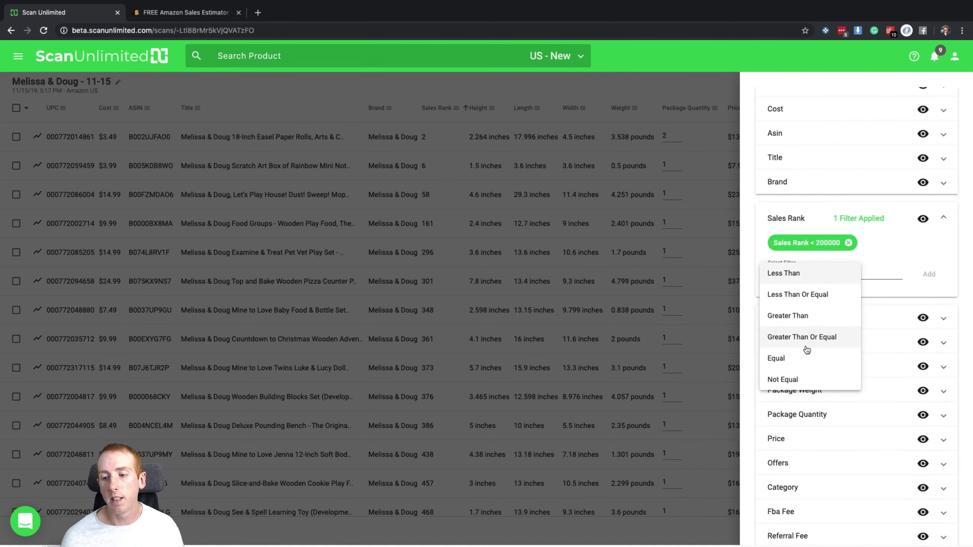
click(804, 326)
click(853, 273)
text(0)
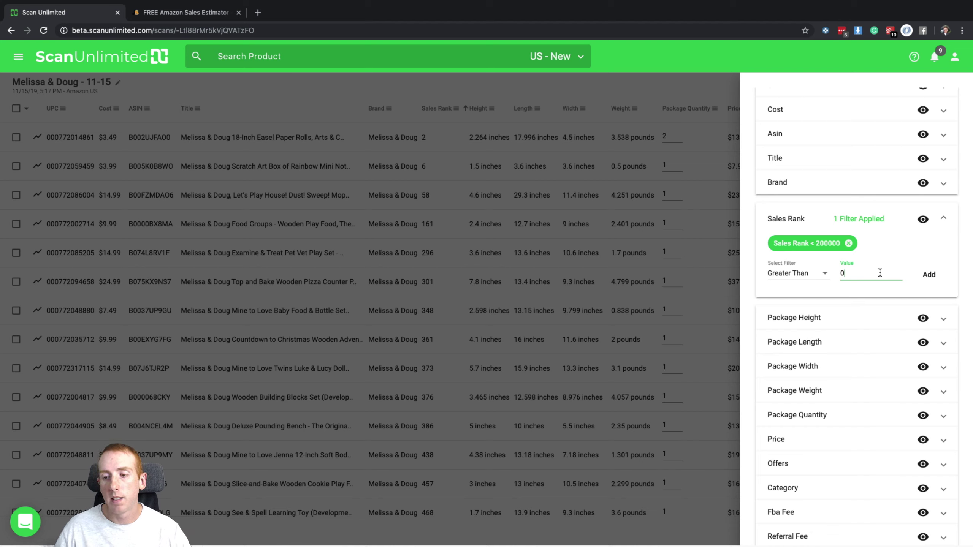
click(928, 275)
Add a Roi filter of Greater Than 10
scroll(886, 234, down, 7)
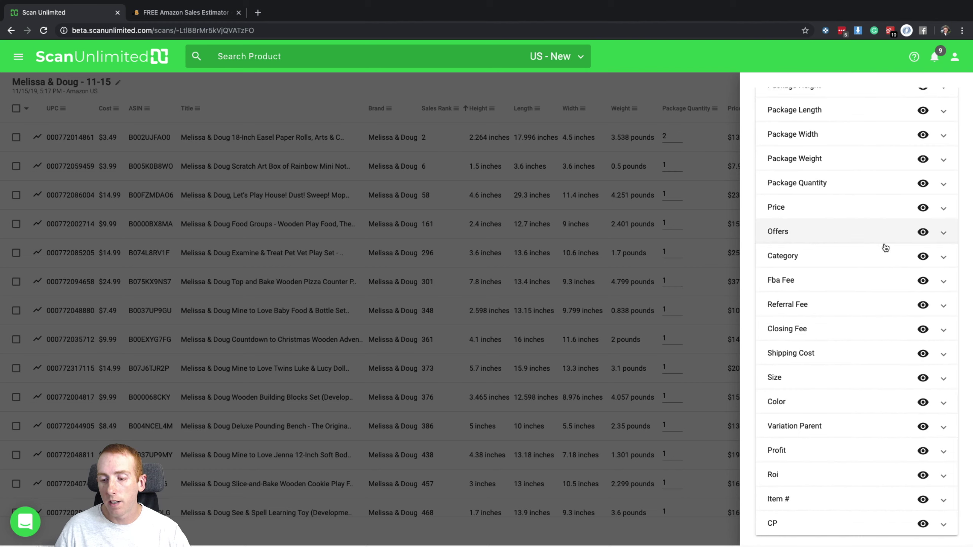
click(855, 476)
scroll(849, 477, down, 2)
click(817, 468)
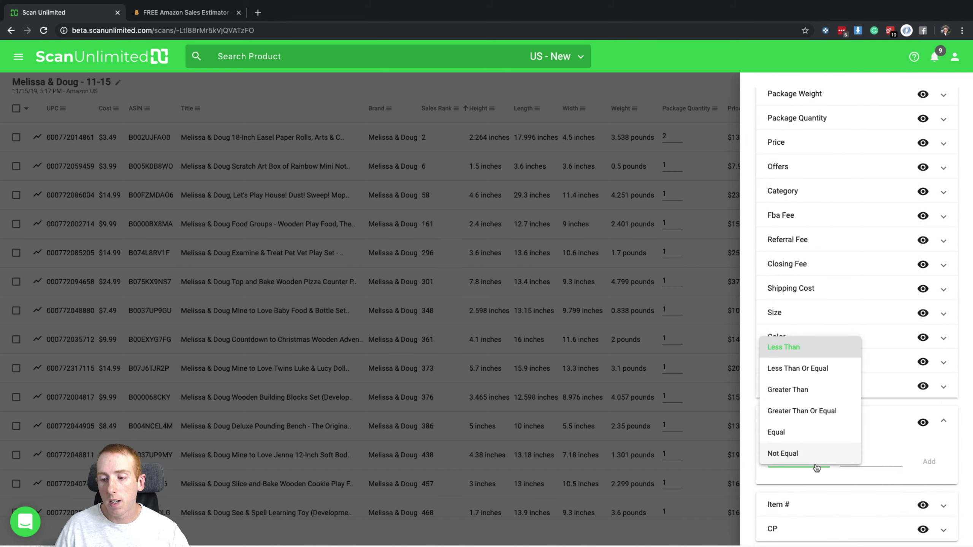
click(809, 390)
click(867, 459)
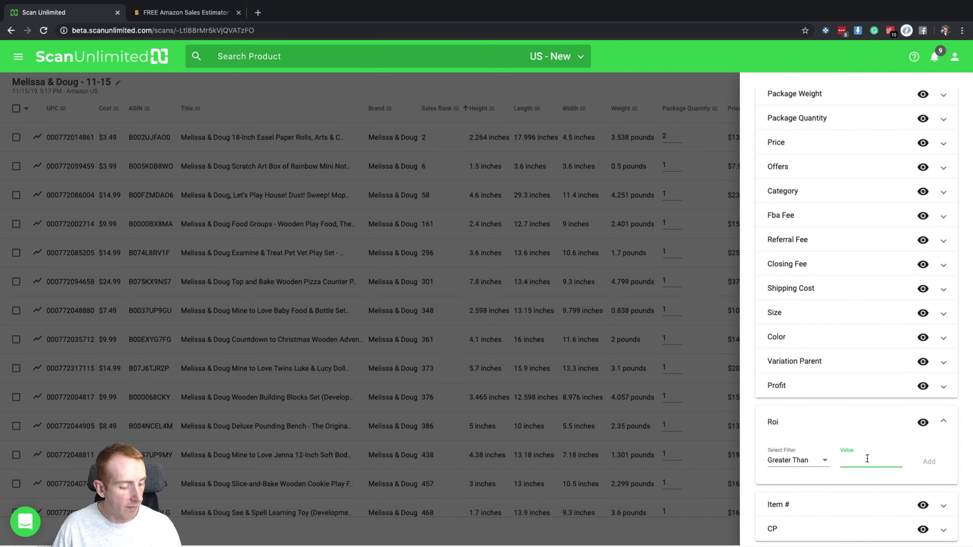
text(10)
click(929, 462)
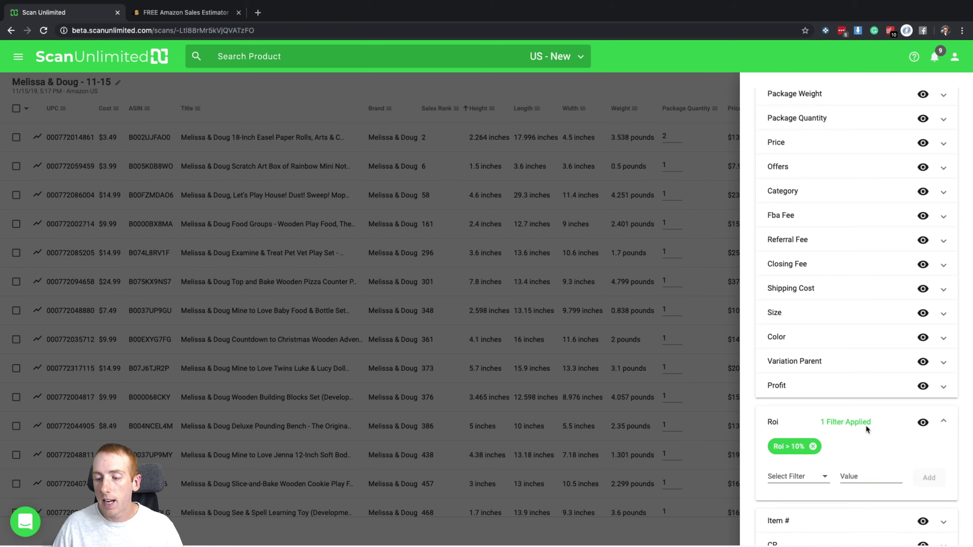
Add a Profit filter of Greater Than 1, then collapse Profit
click(812, 385)
click(797, 431)
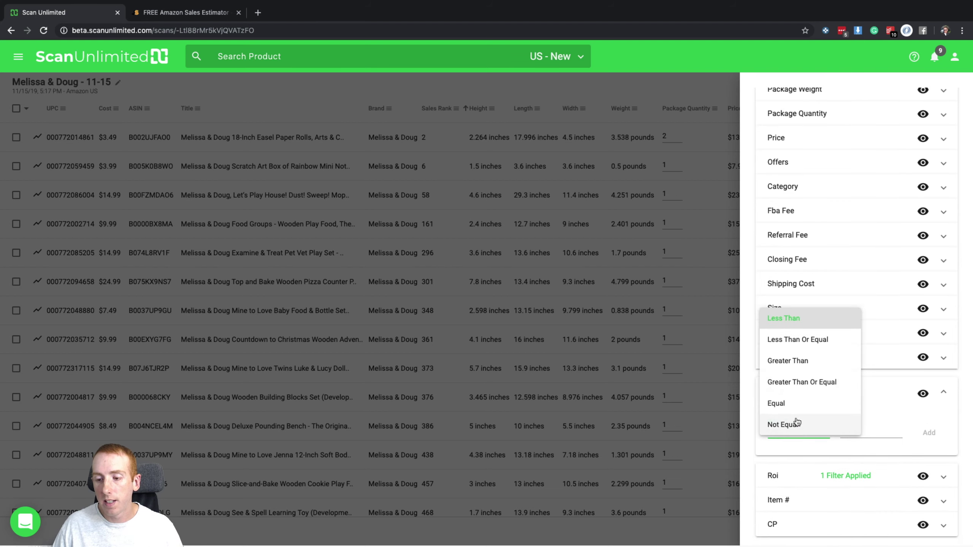
click(794, 363)
click(857, 429)
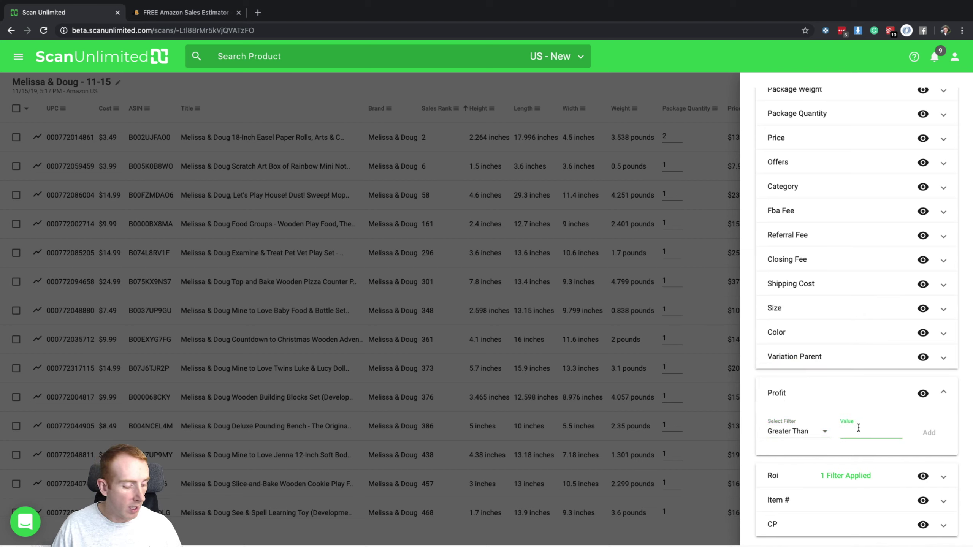
text(1)
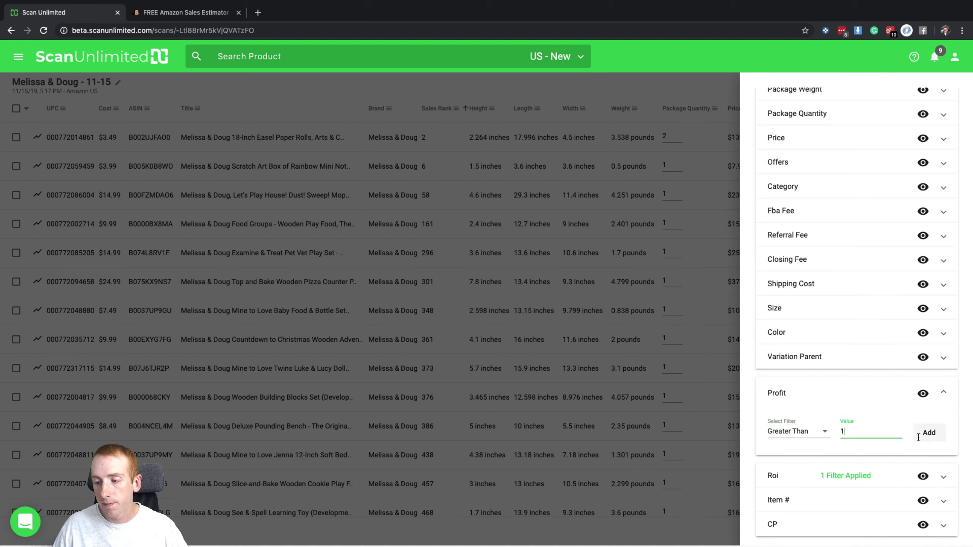
click(928, 432)
click(879, 393)
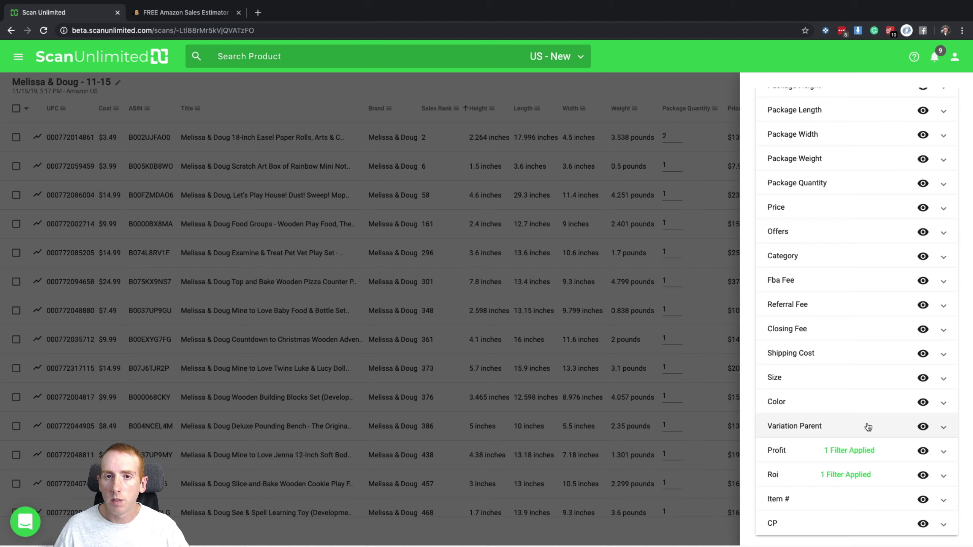
Hide the Variation Parent, Color and Size columns with their eye icons
scroll(868, 427, up, 2)
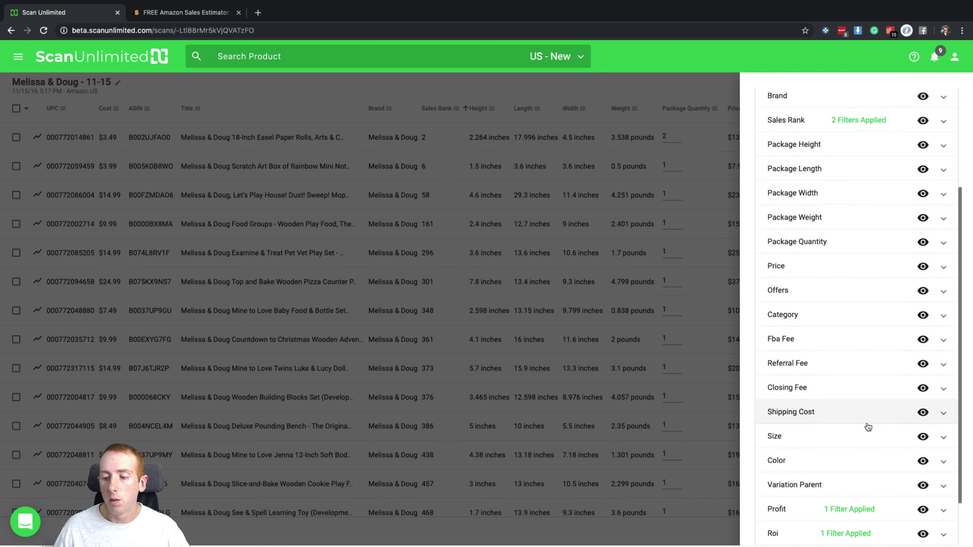
scroll(868, 428, down, 1)
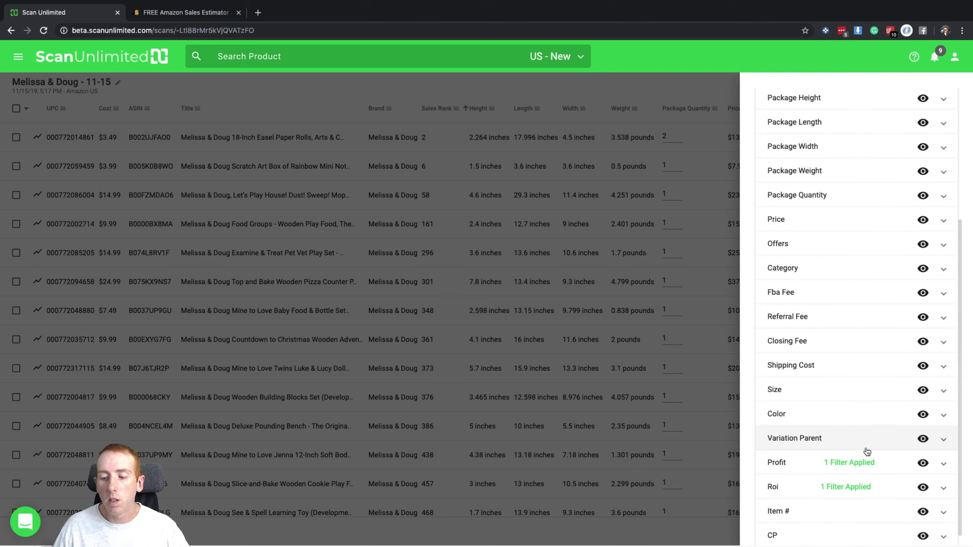
scroll(866, 456, up, 10)
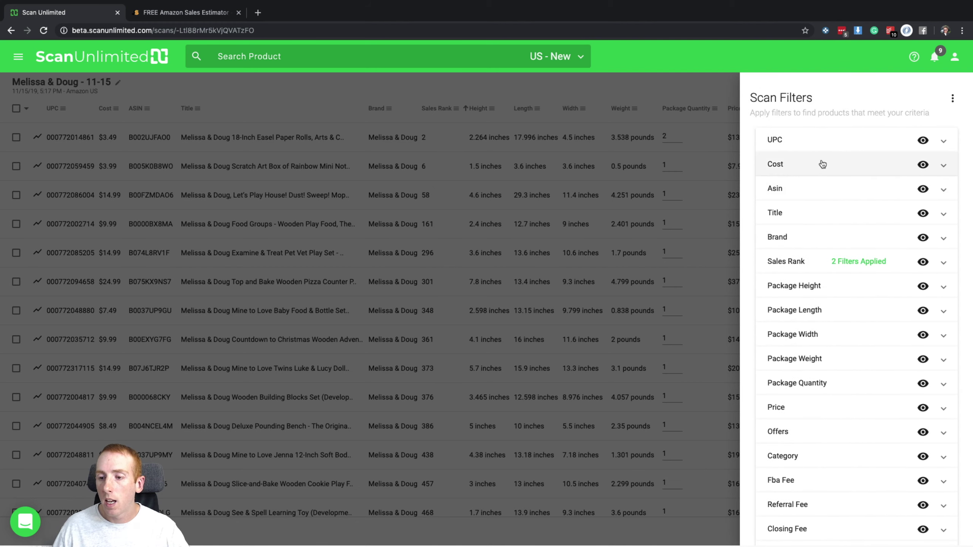
scroll(852, 253, down, 1)
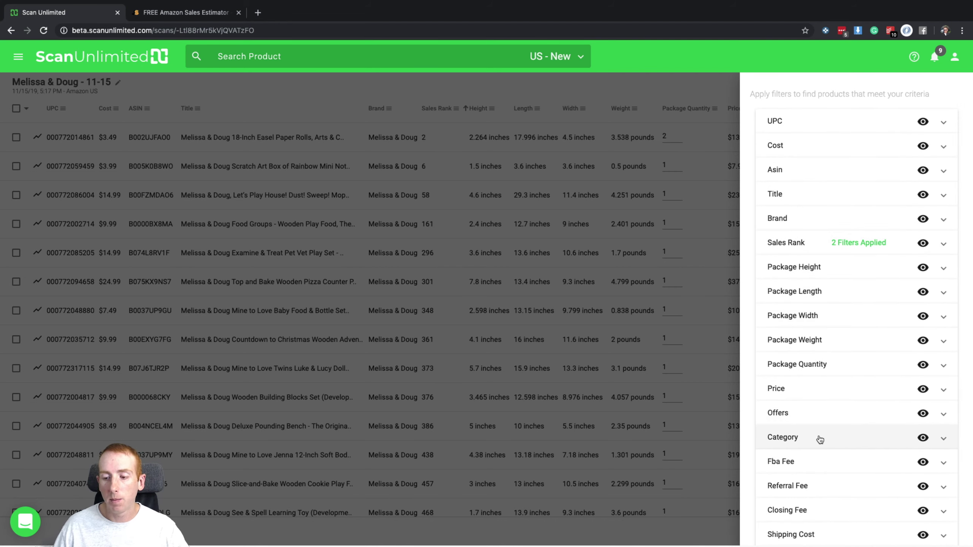
scroll(822, 438, down, 5)
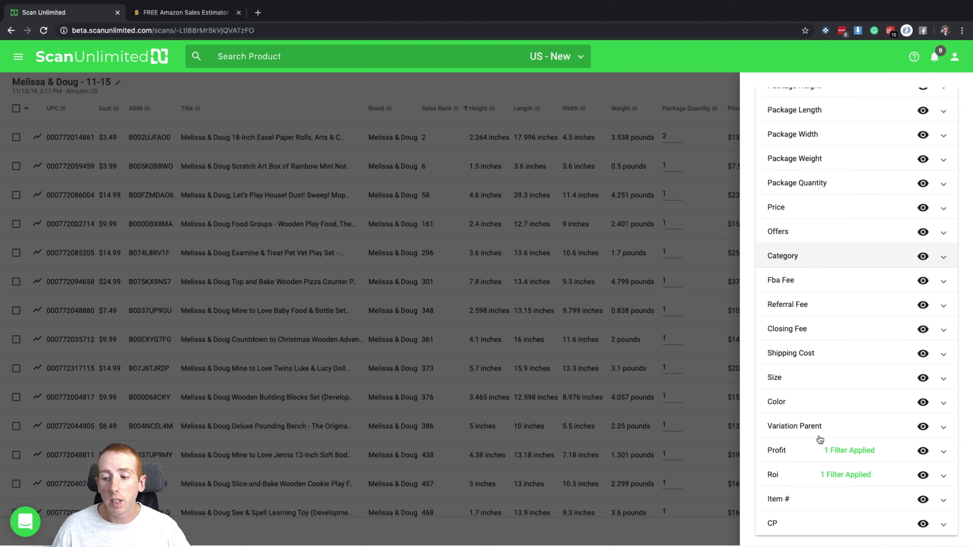
click(924, 428)
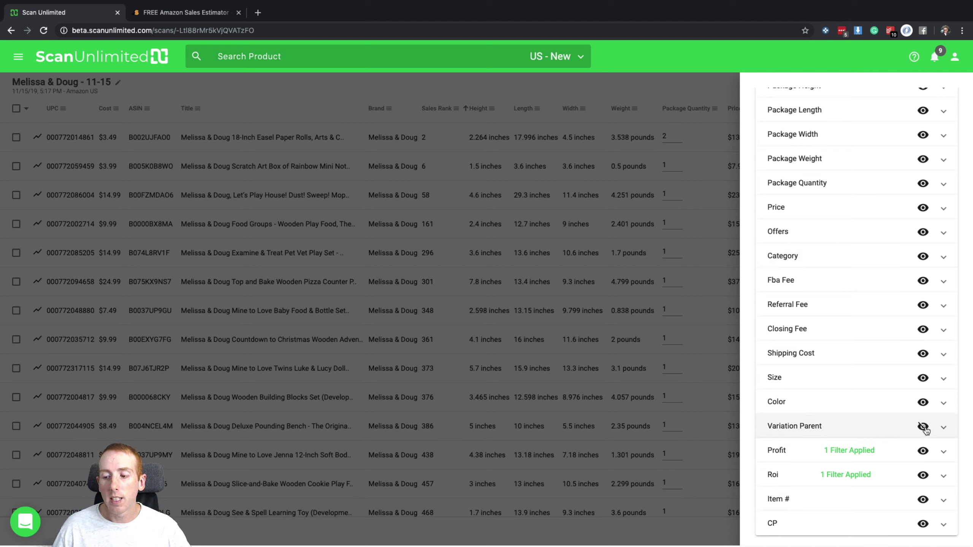
click(924, 402)
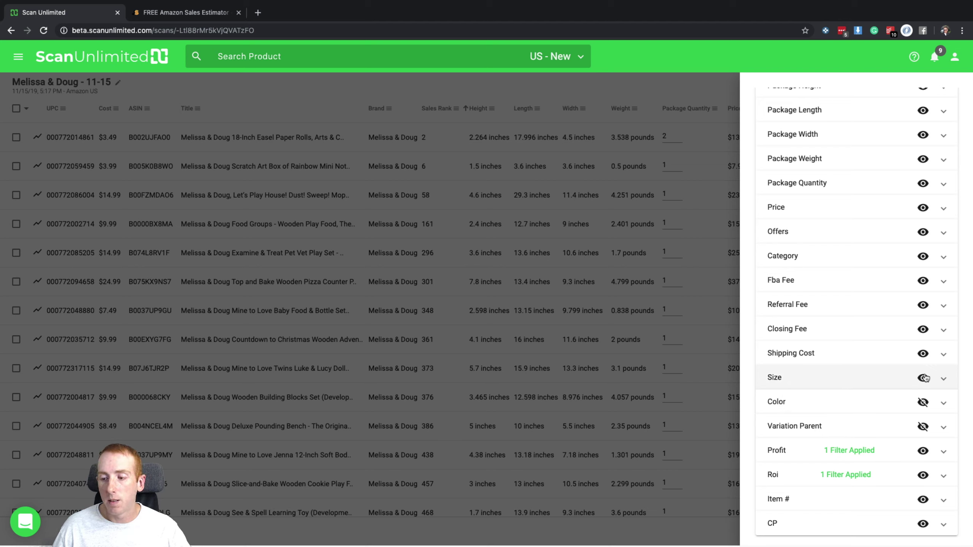
click(923, 378)
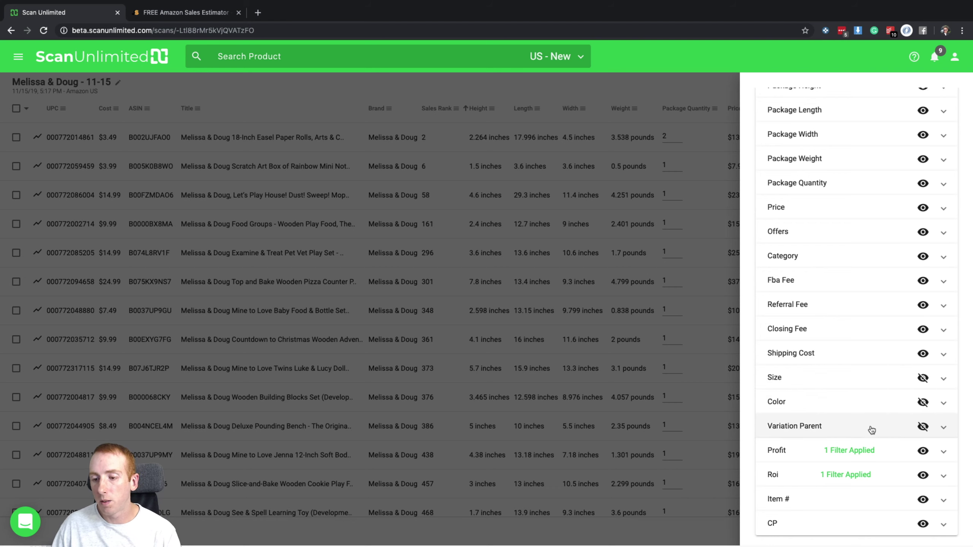
scroll(872, 429, up, 1)
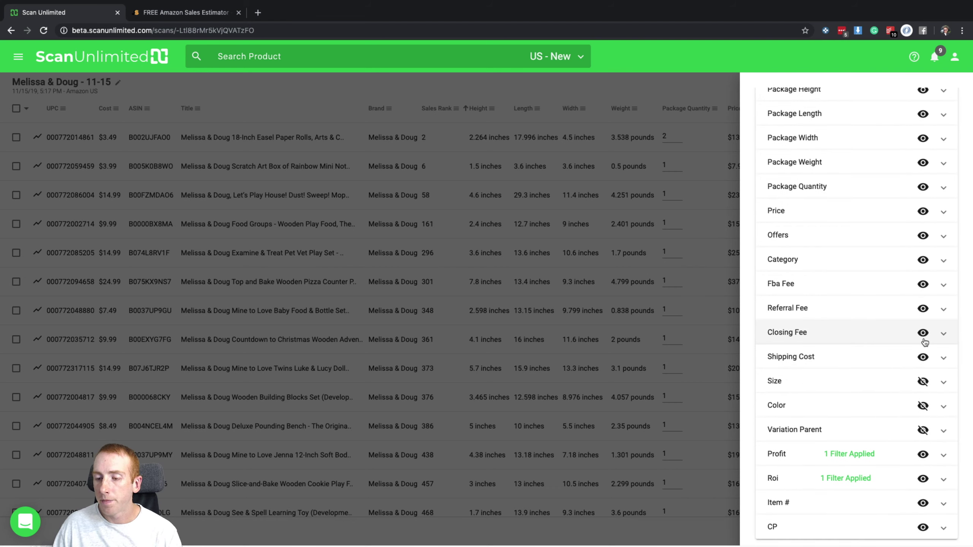
scroll(925, 343, up, 5)
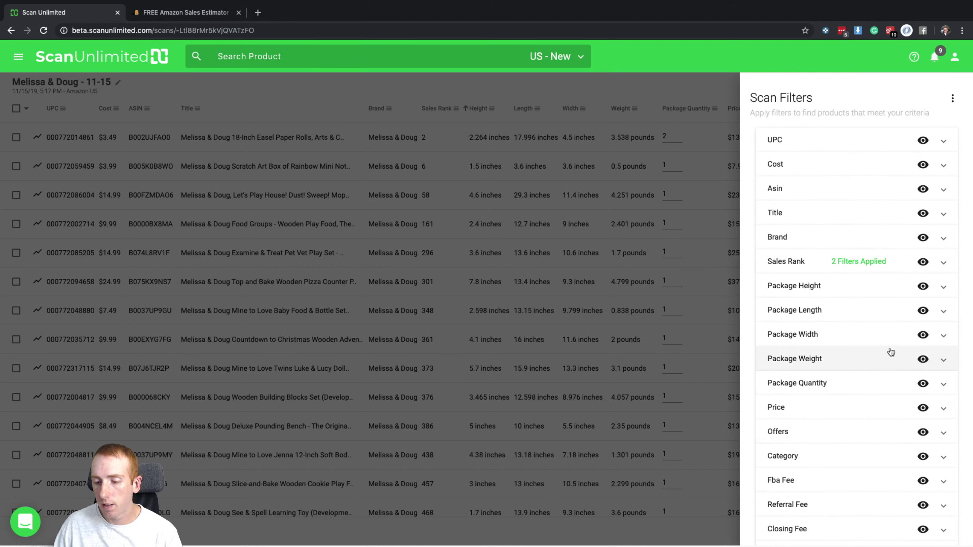
Move the Brand column up so it follows Cost
scroll(889, 352, down, 5)
scroll(891, 352, up, 1)
scroll(892, 352, up, 5)
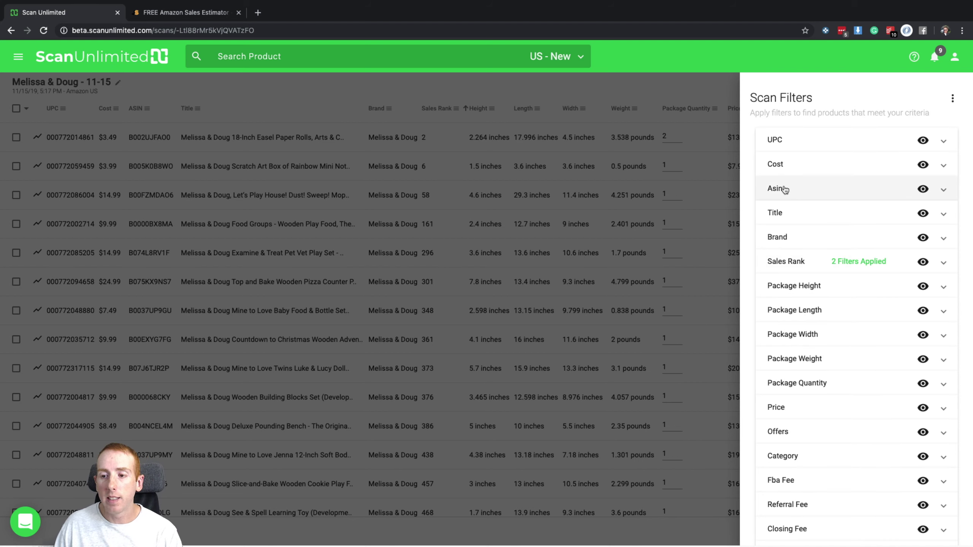
scroll(860, 353, down, 5)
scroll(861, 353, down, 1)
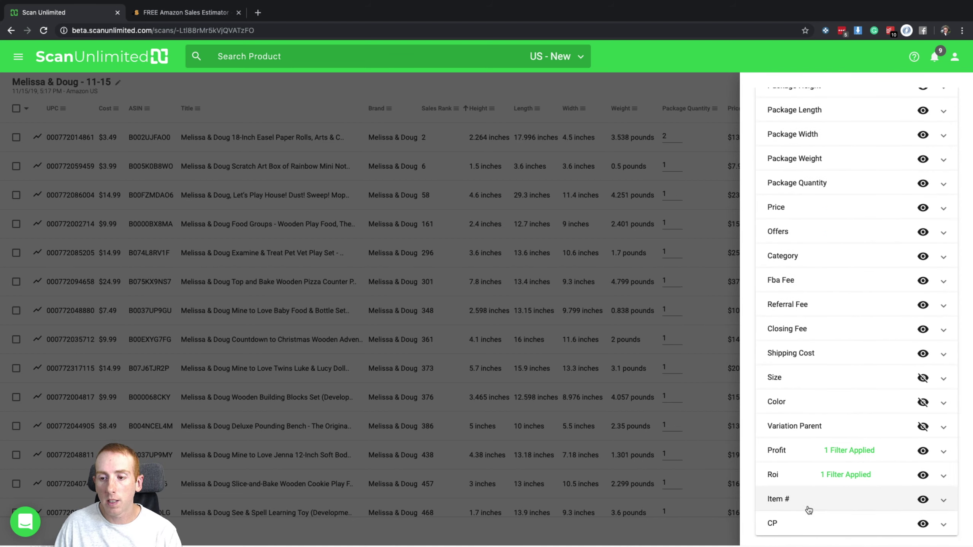
scroll(809, 509, up, 5)
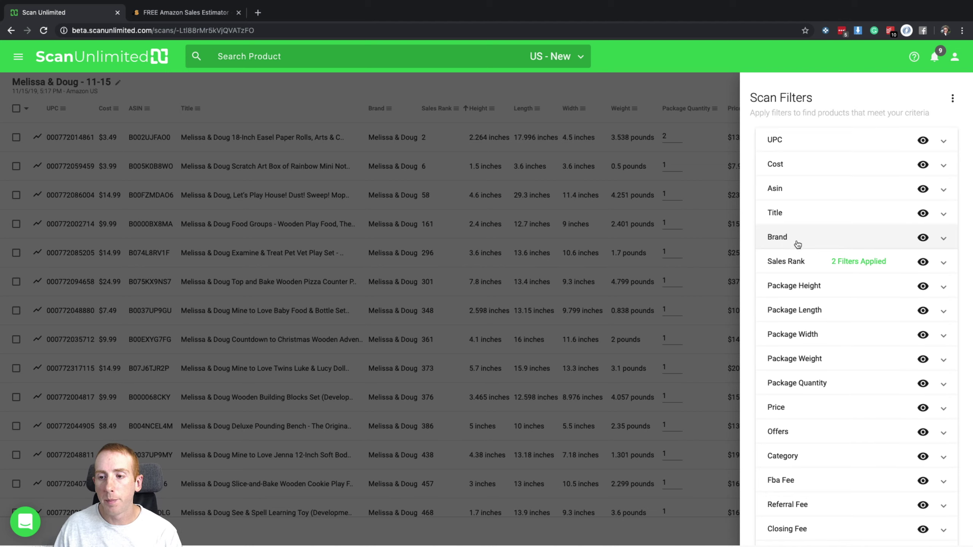
drag(798, 241, 797, 195)
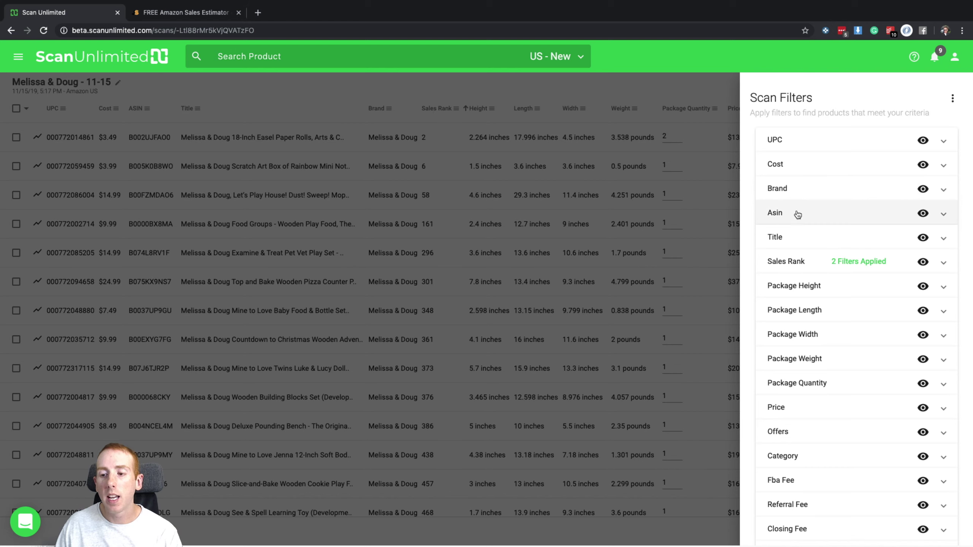
Move Item # up after Cost and place CP between Item # and Brand
scroll(799, 295, down, 5)
scroll(799, 298, down, 1)
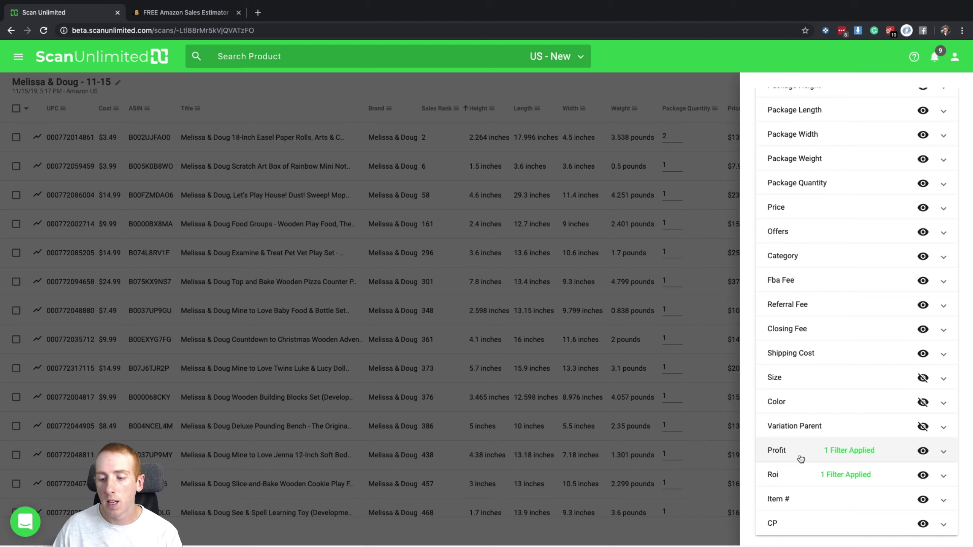
click(791, 501)
drag(791, 502, 799, 188)
scroll(793, 311, down, 5)
scroll(795, 311, up, 5)
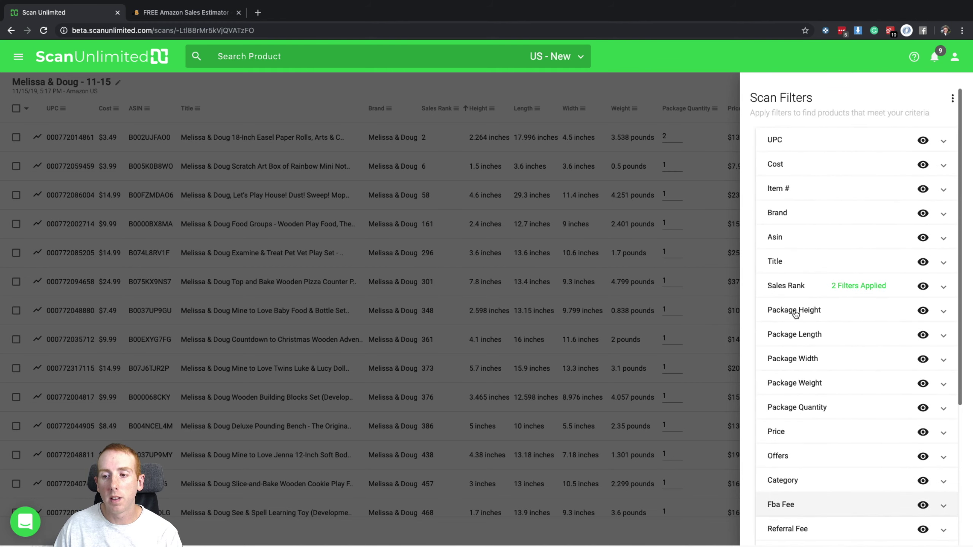
scroll(795, 313, down, 5)
drag(789, 532, 788, 228)
scroll(790, 227, up, 5)
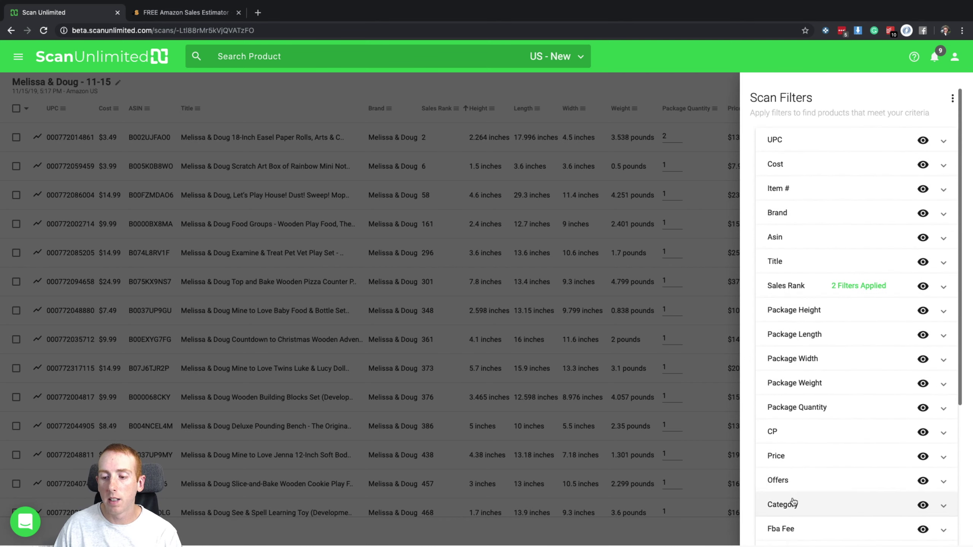
drag(793, 437, 792, 222)
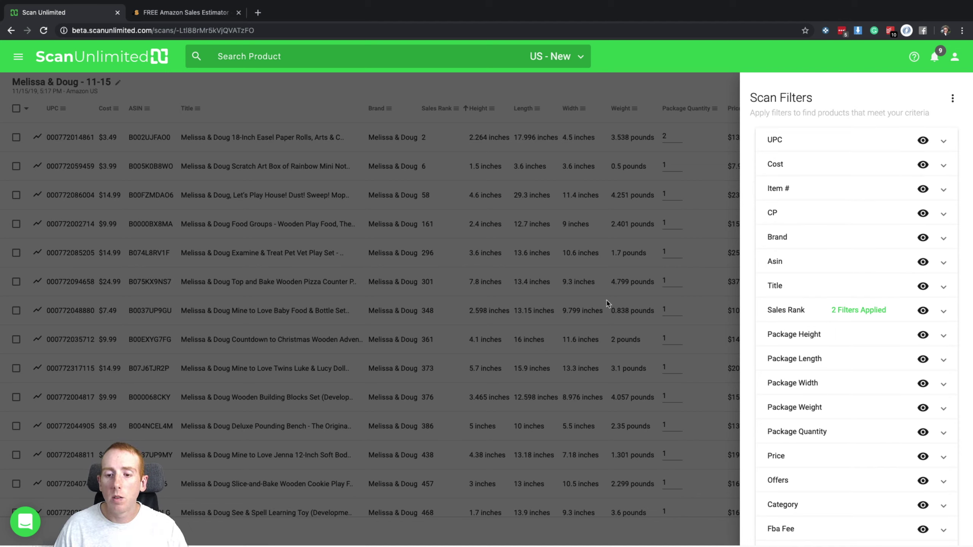
Close the Scan Filters panel so the table reloads with 75 filtered products
click(957, 100)
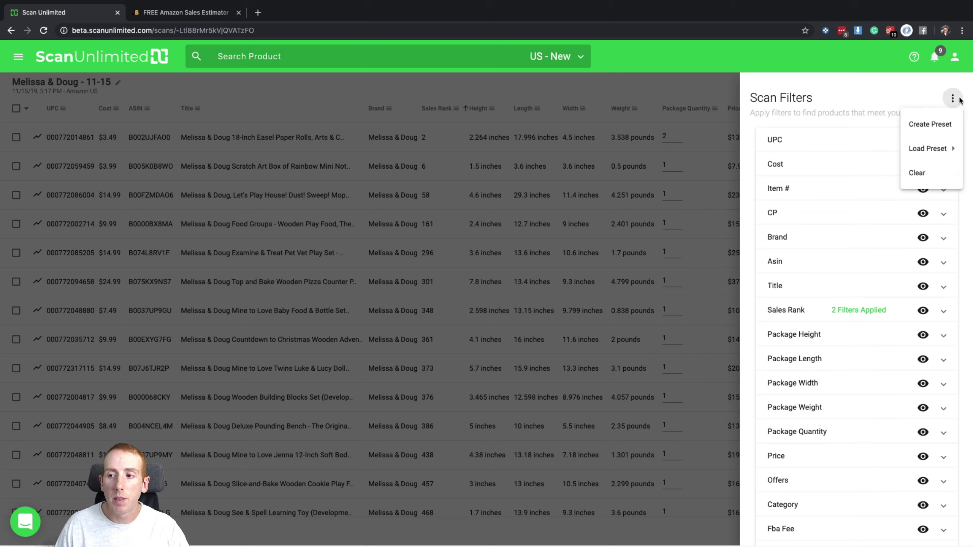
click(809, 118)
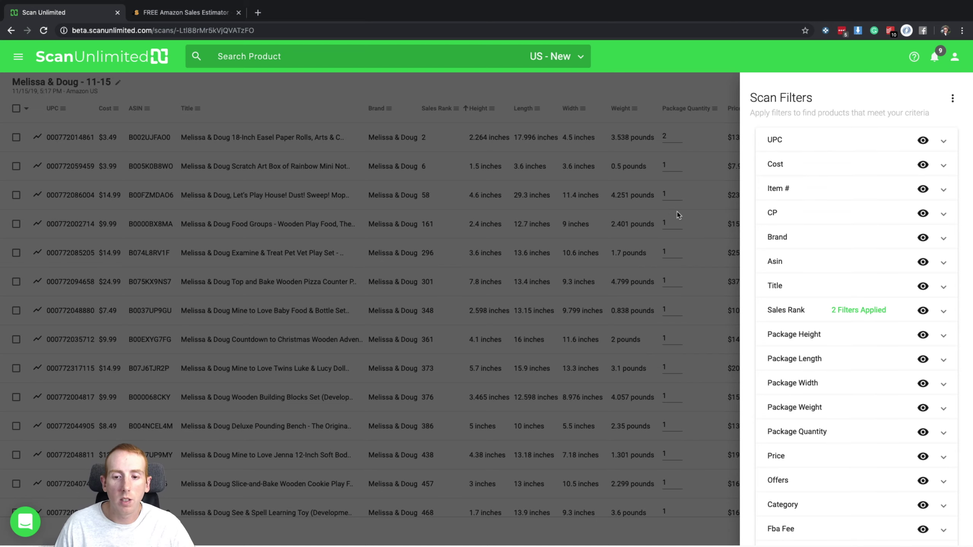
click(564, 318)
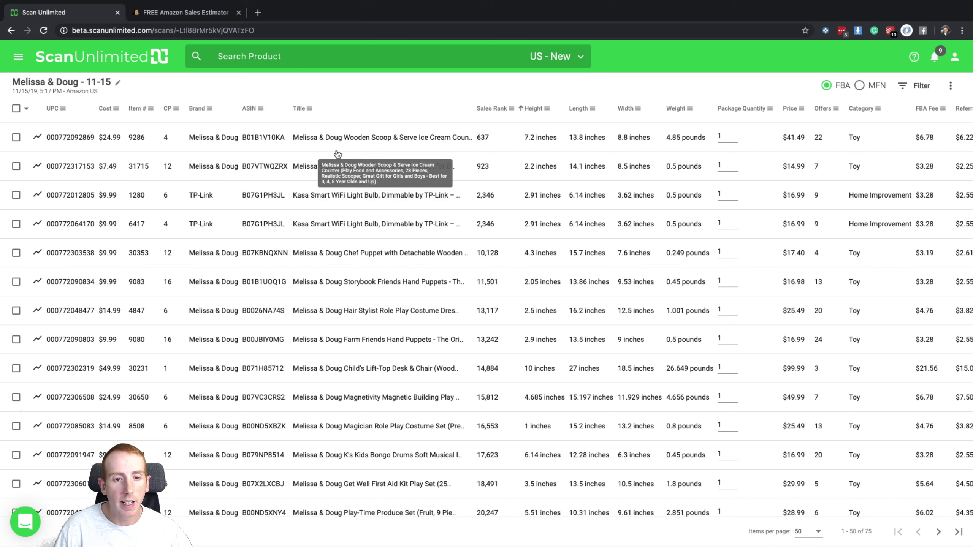
scroll(338, 154, right, 3)
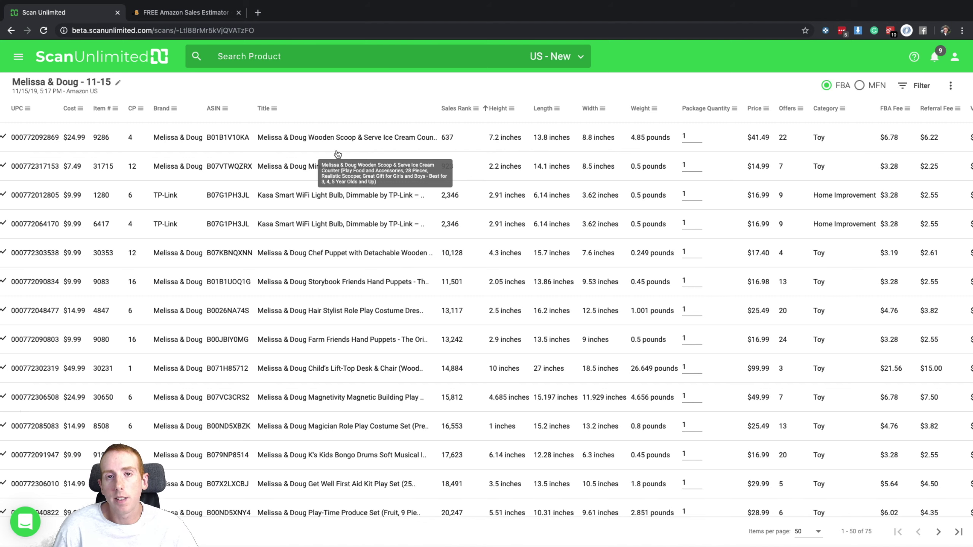
scroll(338, 154, right, 15)
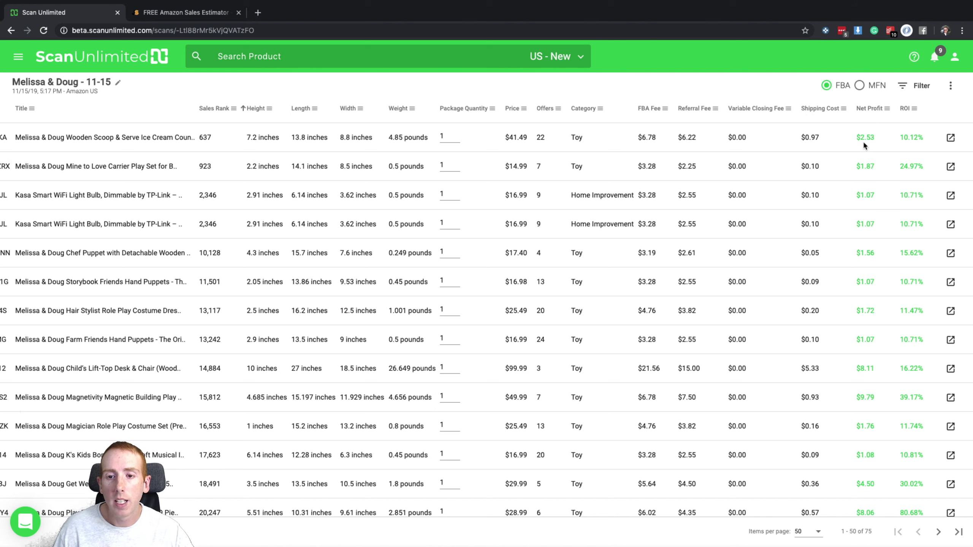
scroll(863, 139, left, 2)
scroll(863, 145, left, 10)
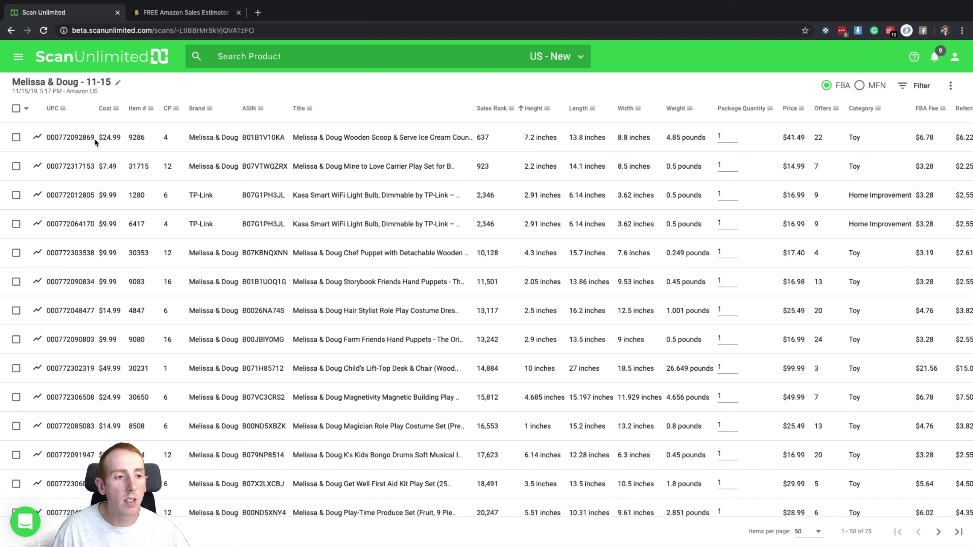
click(38, 137)
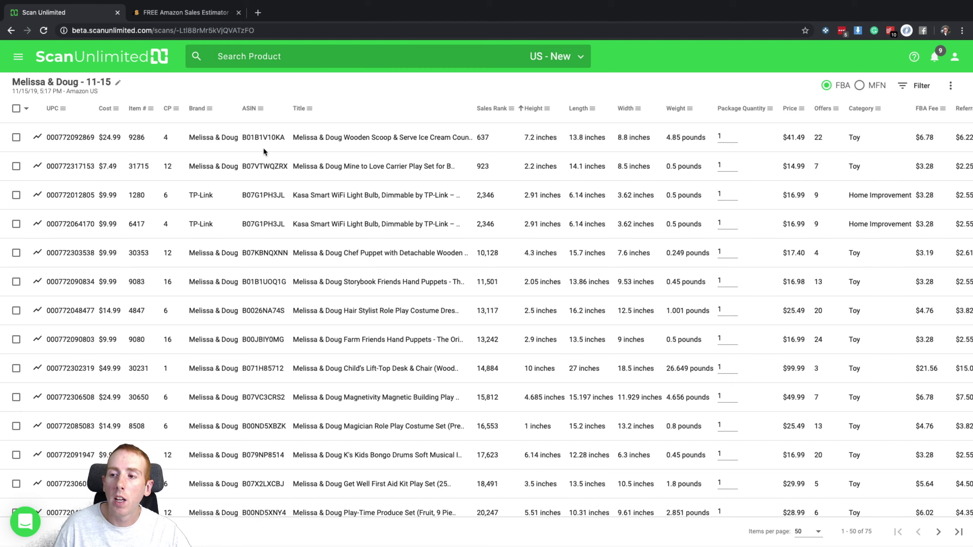
scroll(263, 152, right, 2)
scroll(263, 152, right, 6)
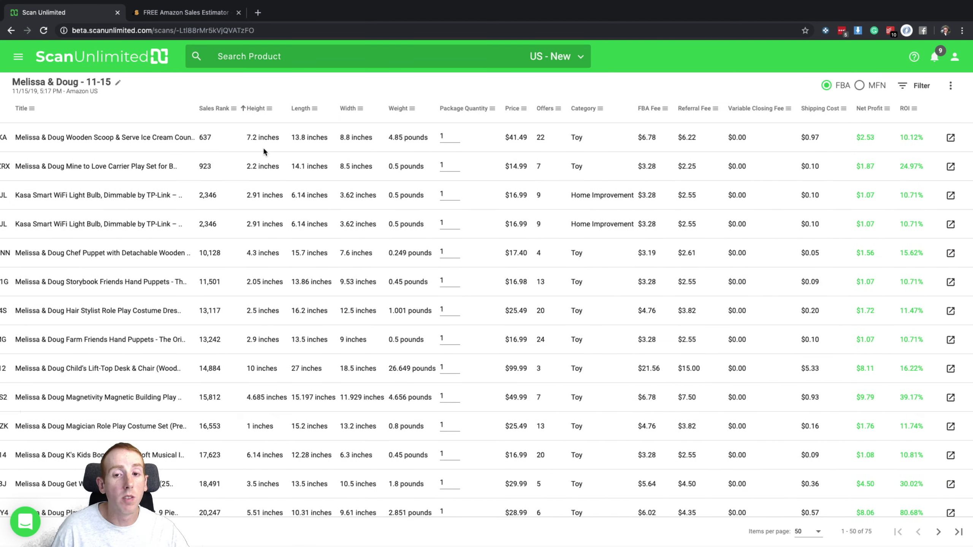
Open the Wooden Scoop & Serve Ice Cream Counter's detail page from the top row
click(951, 139)
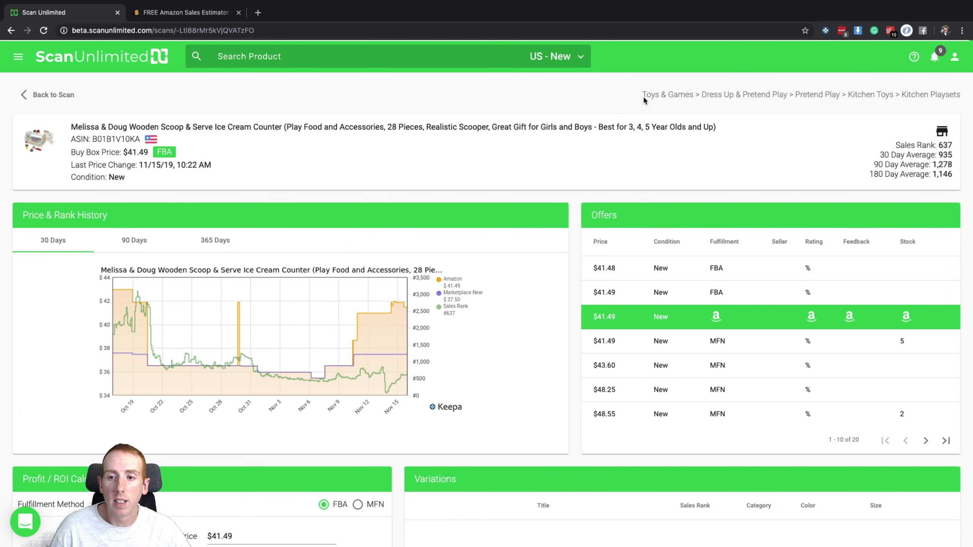
drag(643, 95, 959, 98)
click(959, 97)
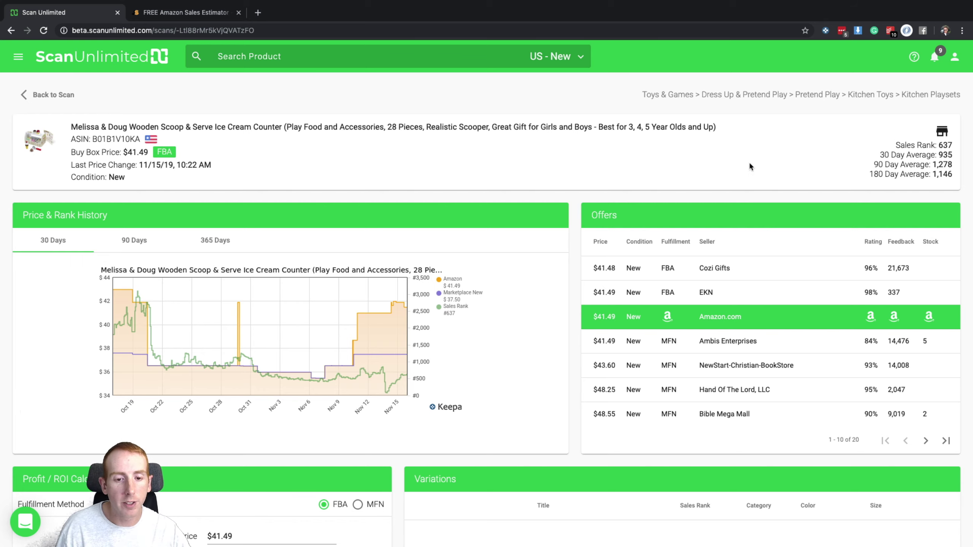
scroll(574, 213, down, 2)
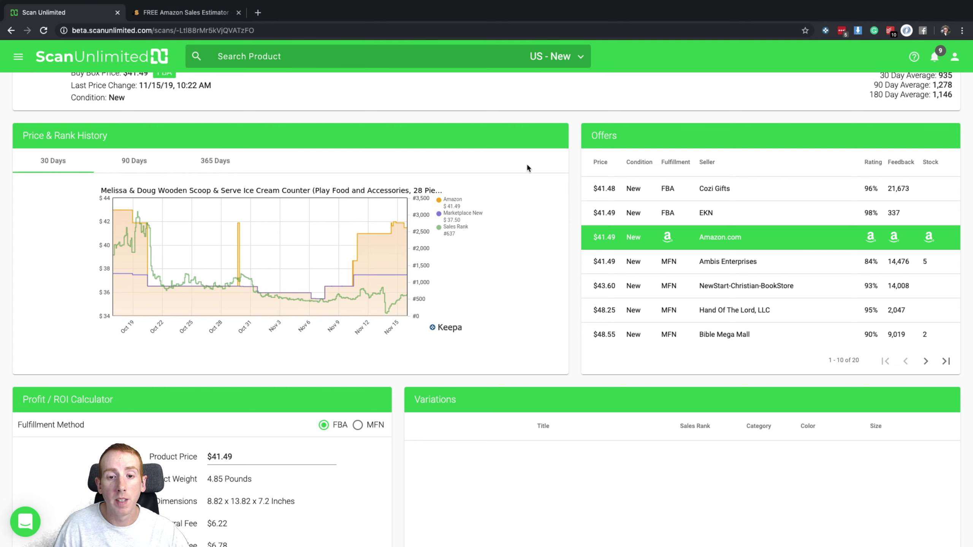
scroll(533, 136, up, 2)
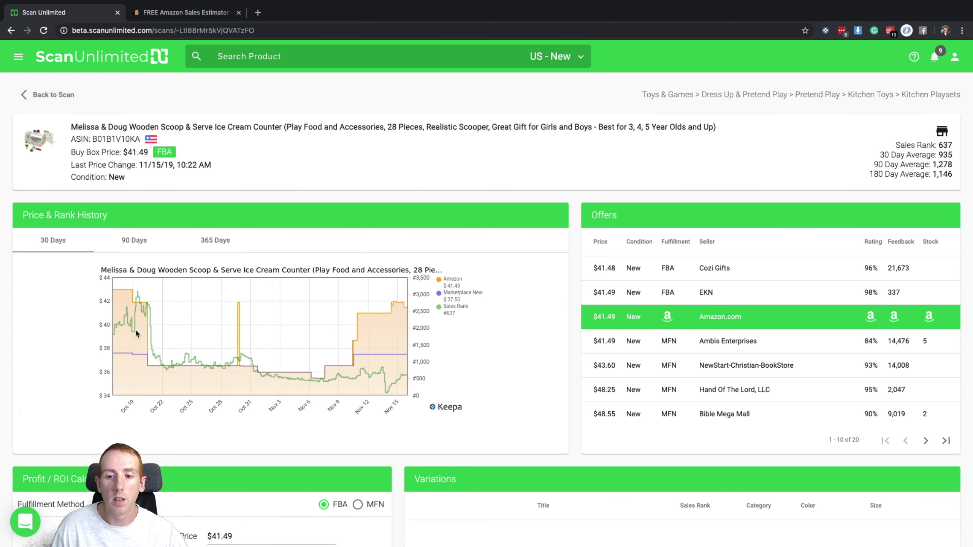
scroll(576, 282, down, 1)
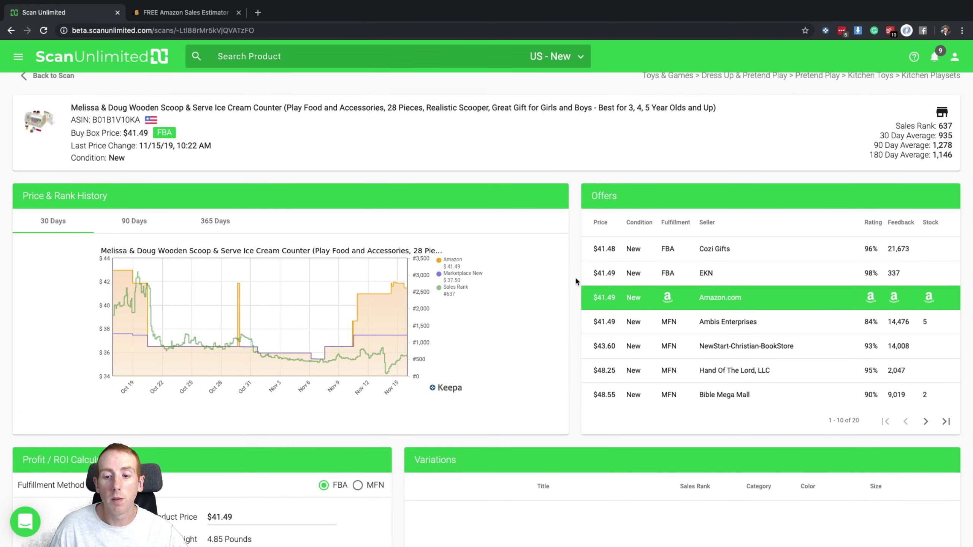
scroll(576, 281, down, 2)
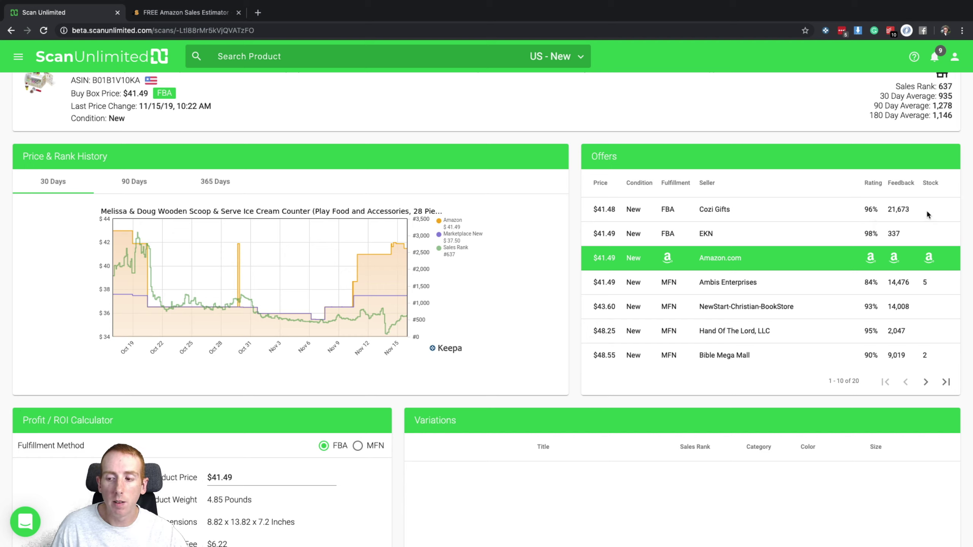
scroll(927, 211, down, 2)
scroll(927, 212, up, 2)
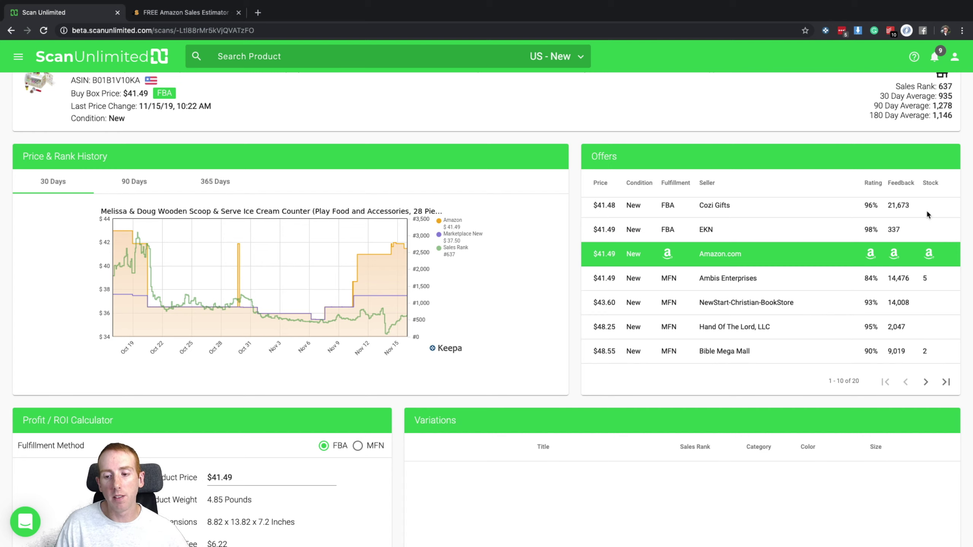
scroll(579, 256, down, 6)
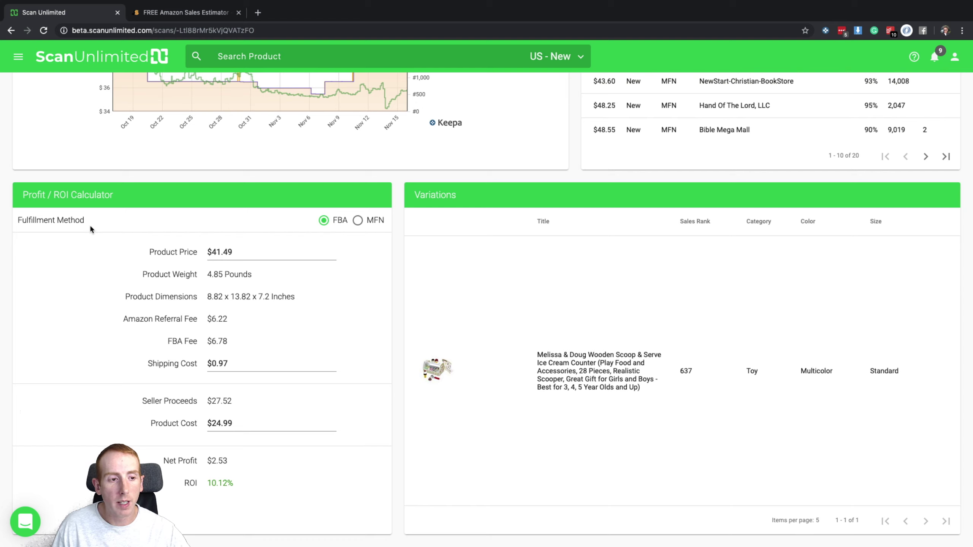
scroll(243, 252, up, 1)
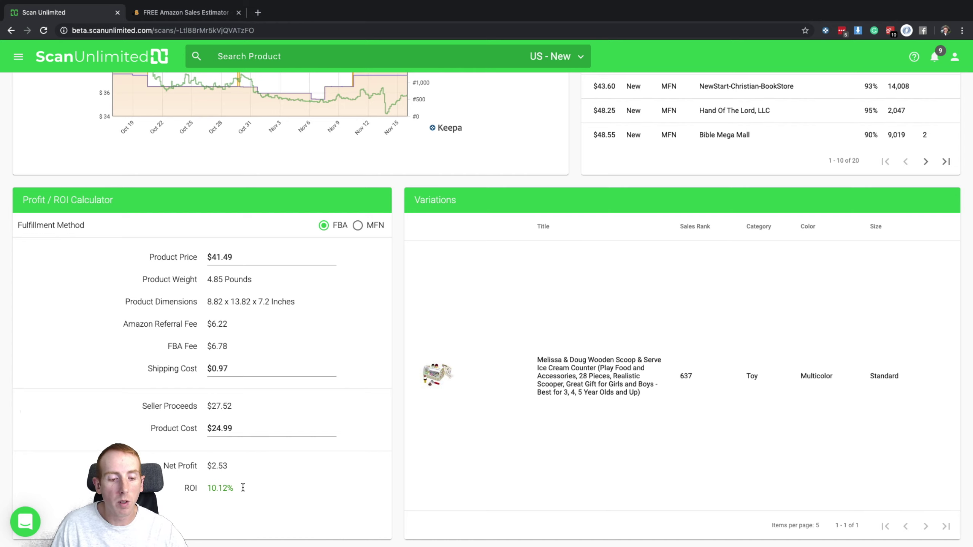
scroll(288, 487, up, 6)
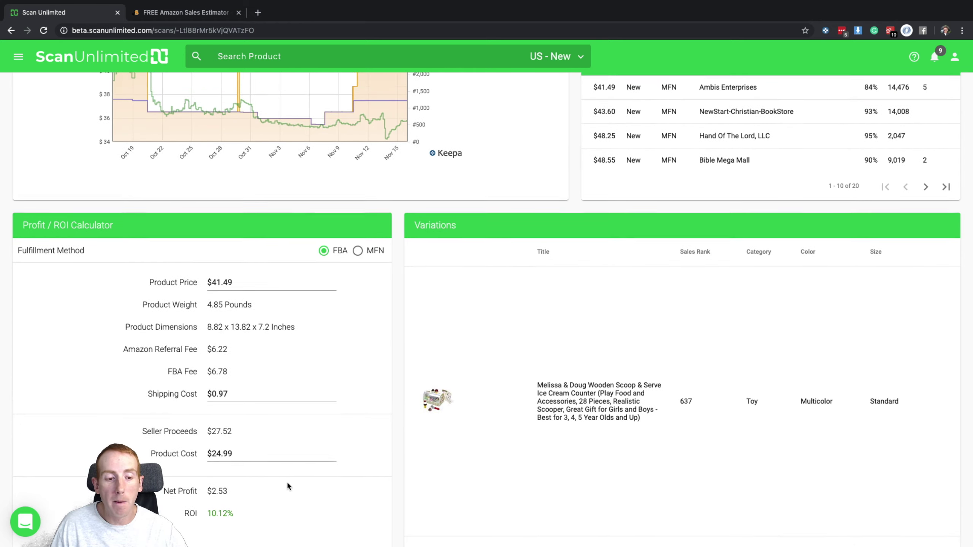
scroll(287, 485, down, 2)
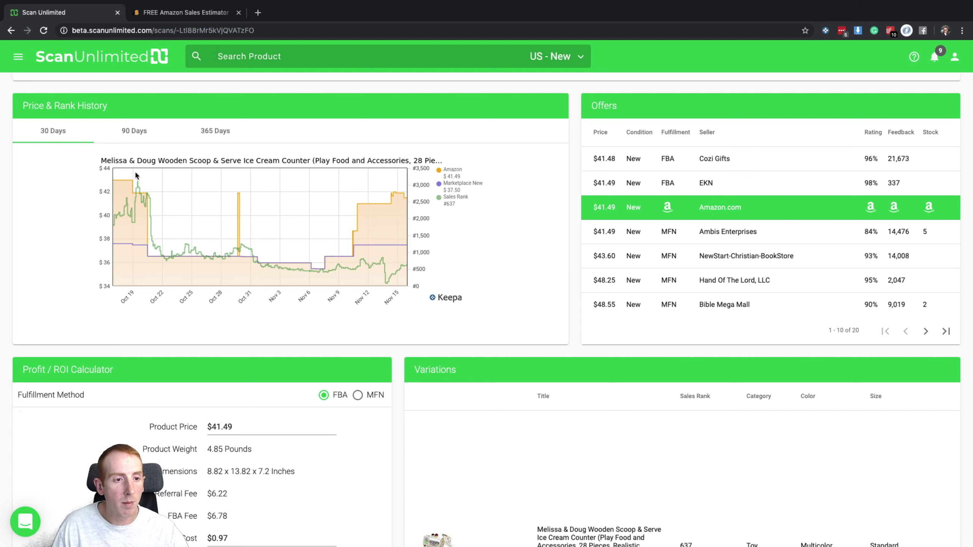
Switch Price & Rank History to 90 Days, then move down to the Profit/ROI Calculator
click(137, 140)
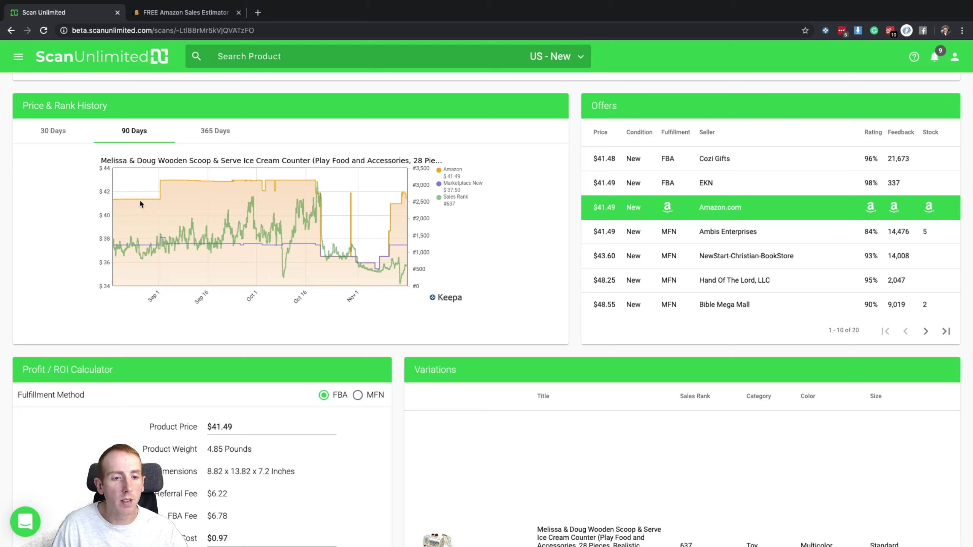
scroll(140, 204, down, 1)
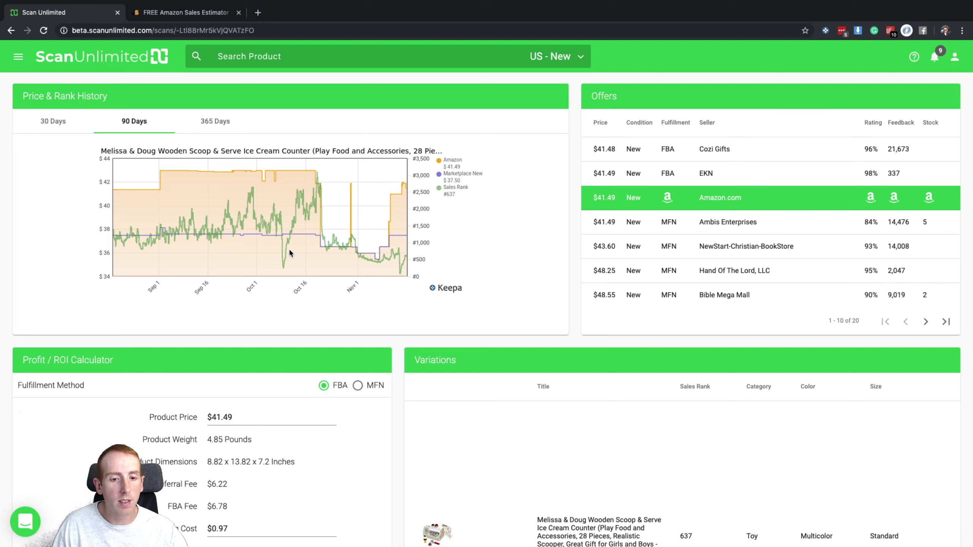
scroll(289, 253, down, 4)
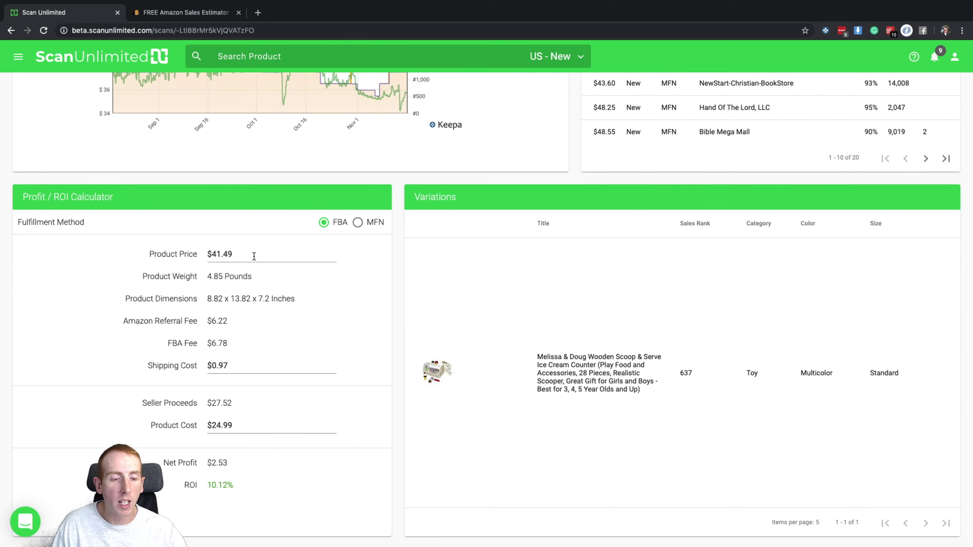
Try a $37 product price, then set it to $43 for $3.81 profit and 15.26% ROI
drag(252, 255, 202, 253)
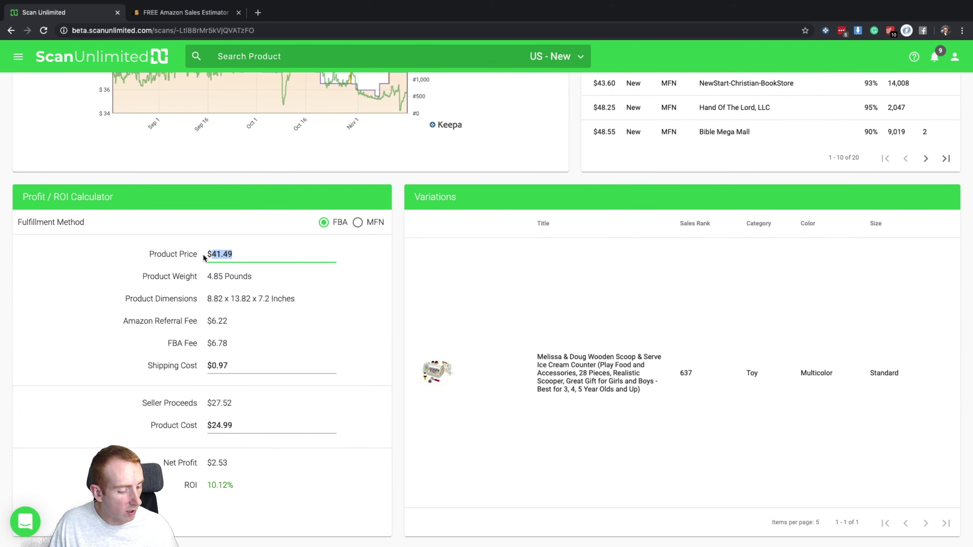
text(37)
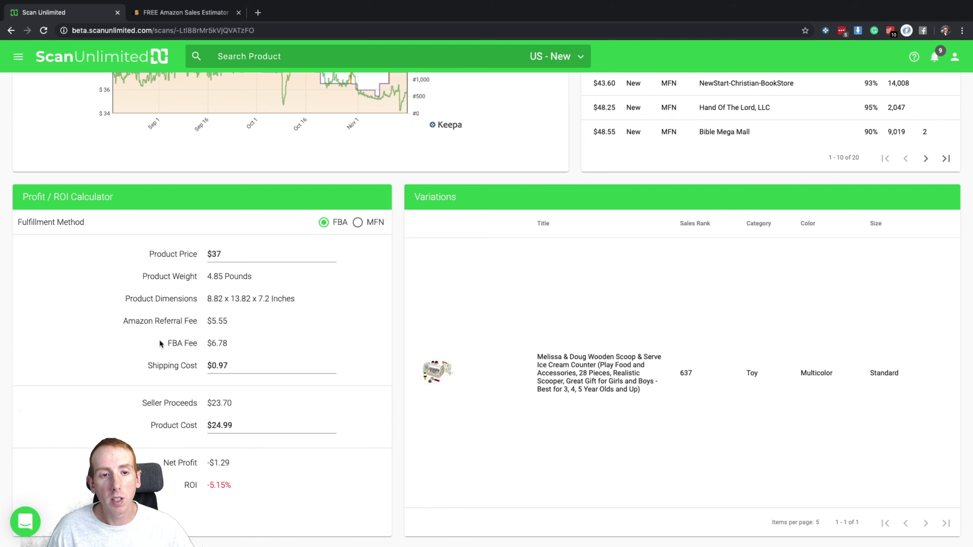
scroll(213, 170, up, 4)
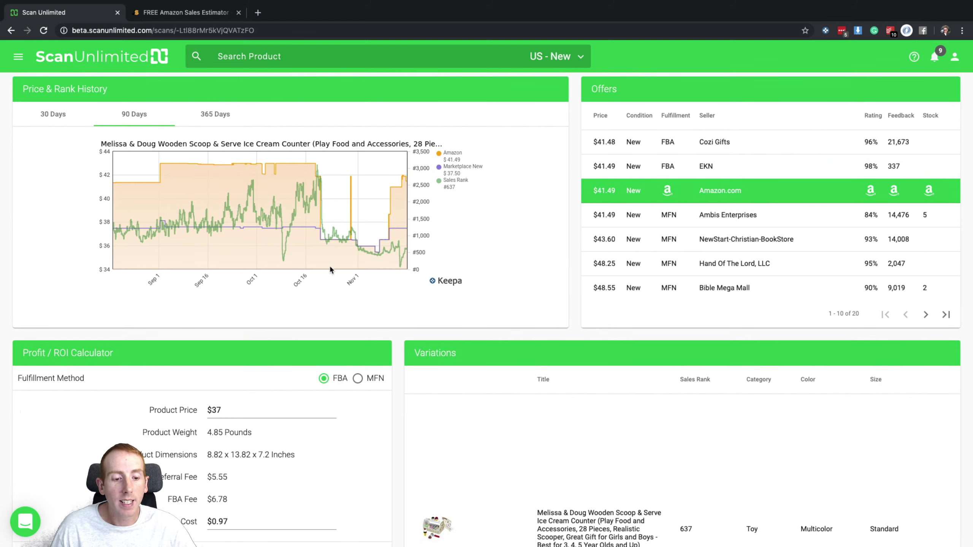
scroll(330, 269, down, 4)
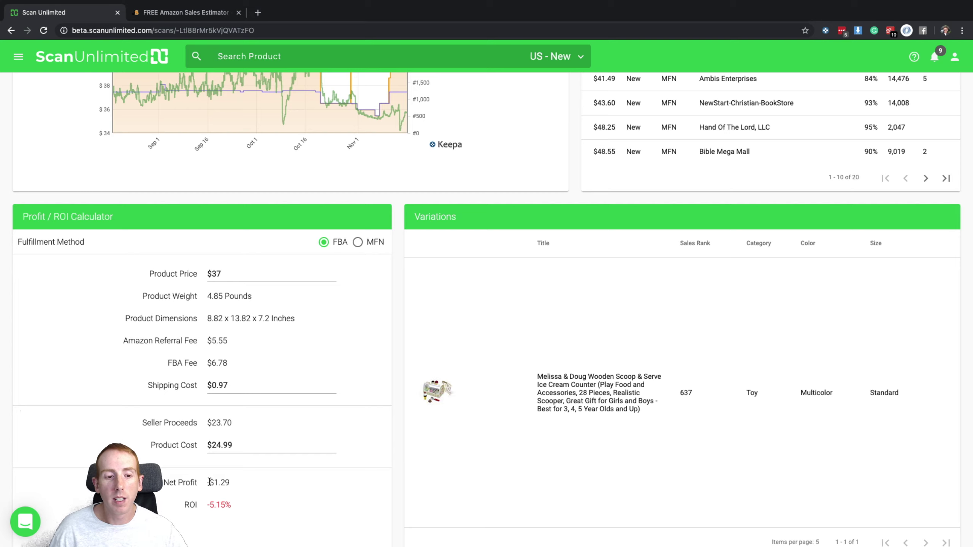
double_click(235, 274)
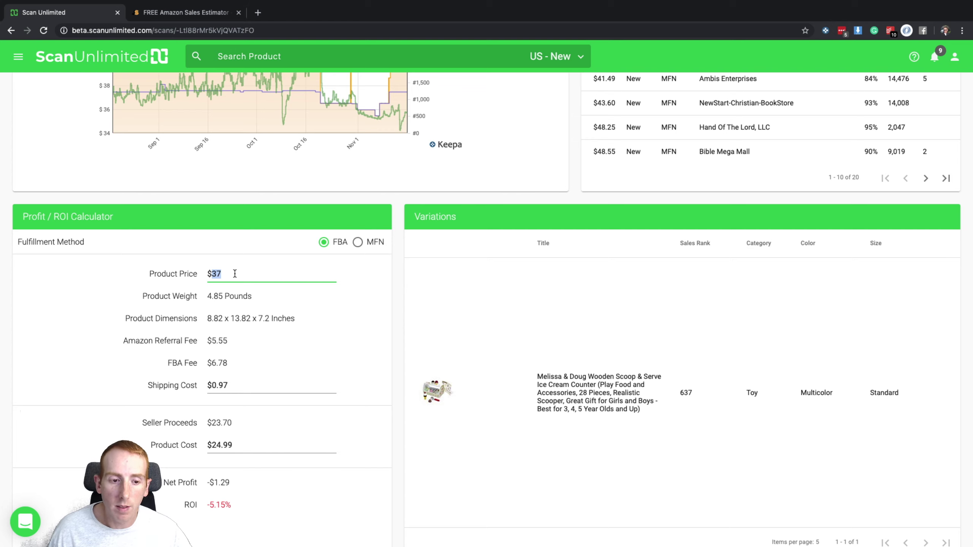
scroll(235, 274, up, 2)
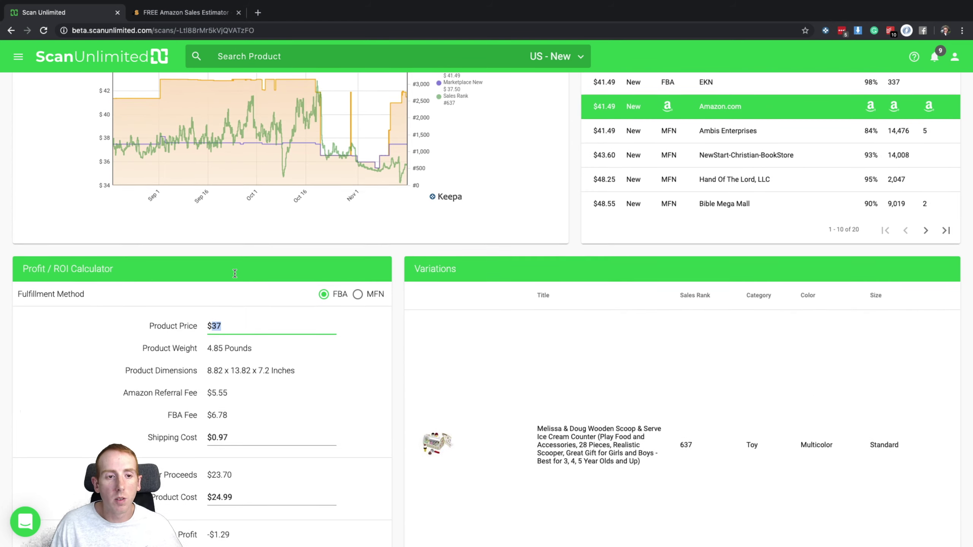
scroll(235, 277, down, 1)
text(43)
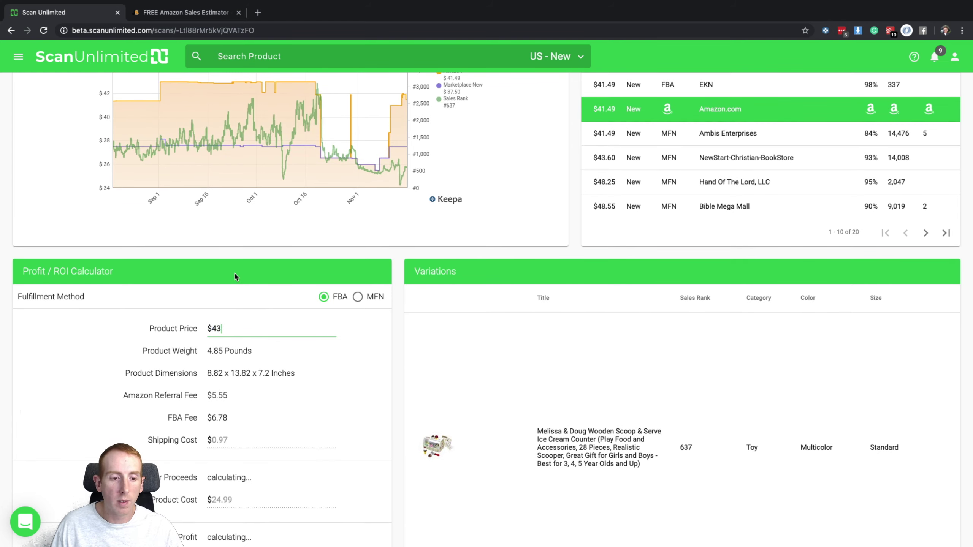
scroll(120, 350, down, 2)
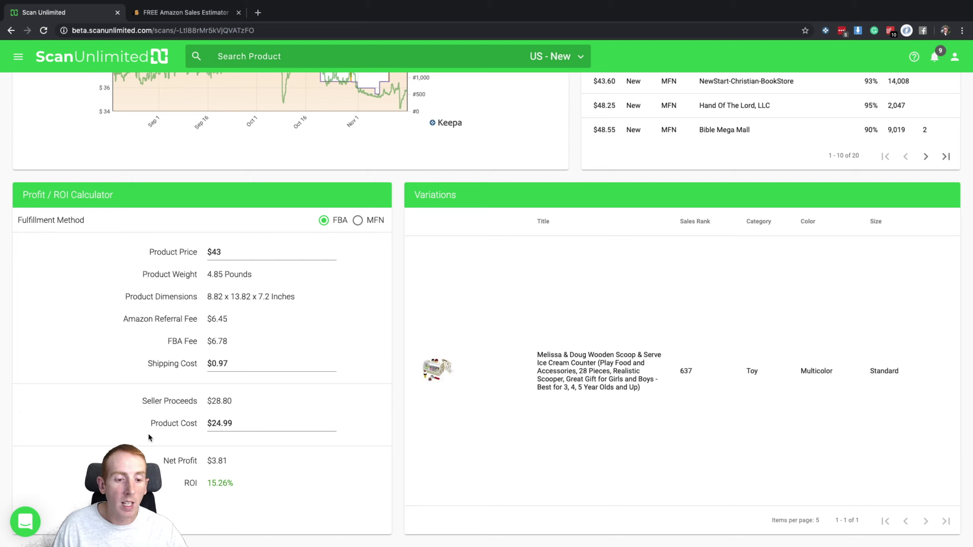
click(243, 364)
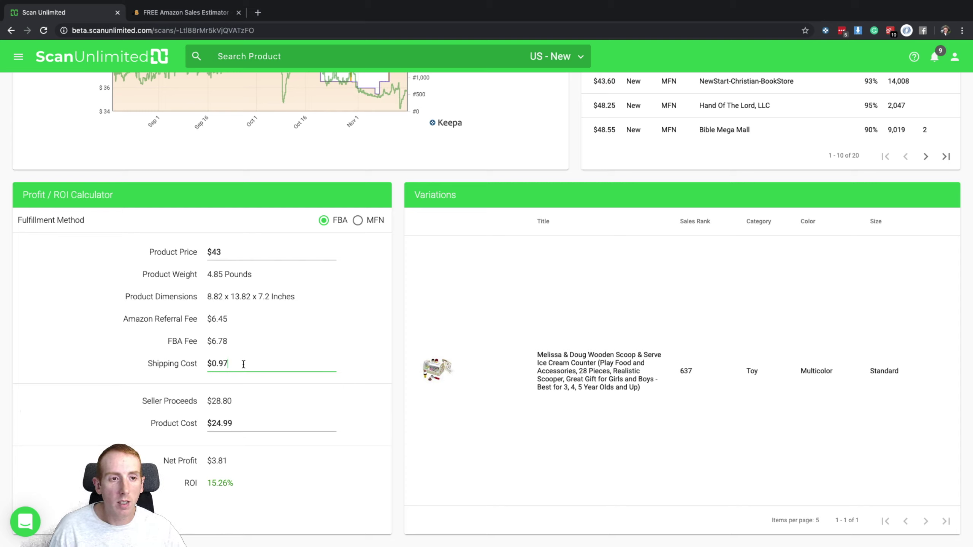
click(152, 372)
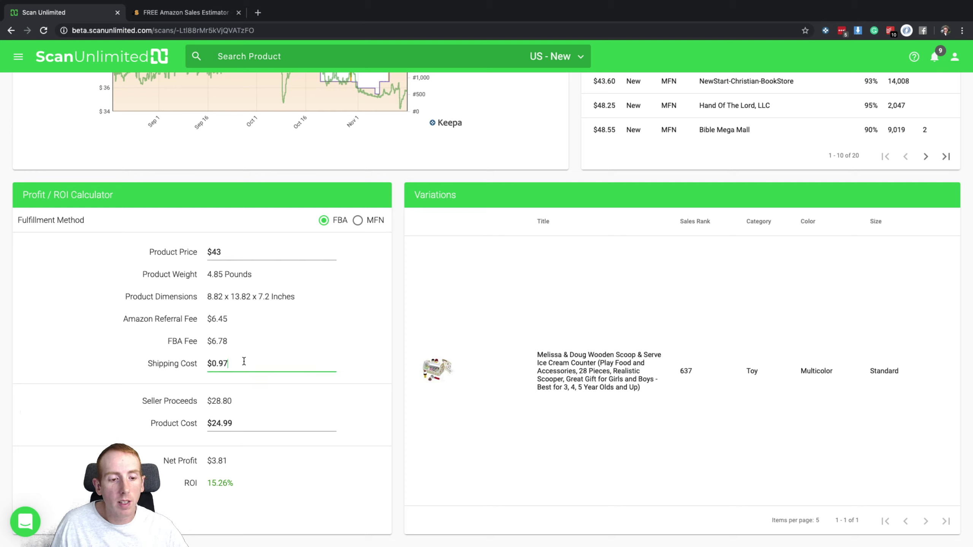
click(244, 419)
click(234, 365)
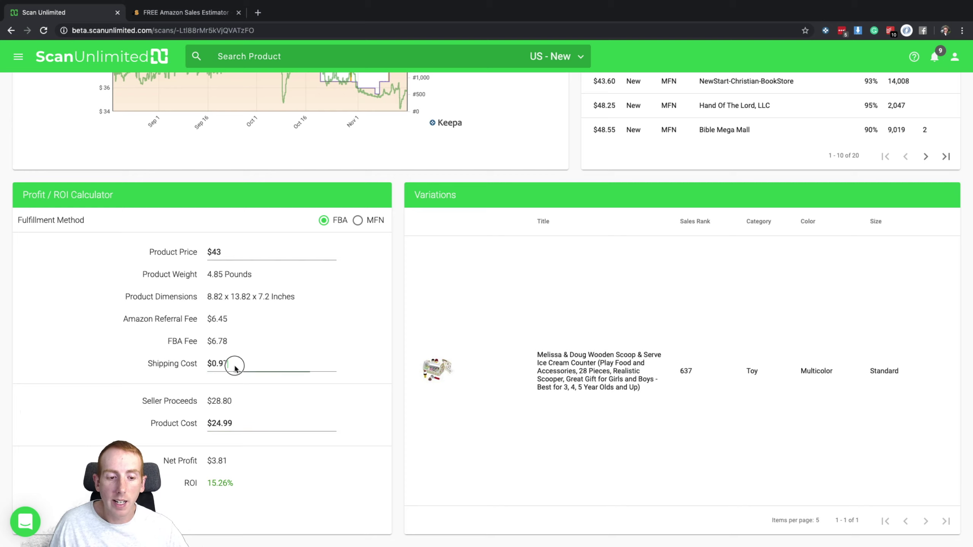
click(234, 423)
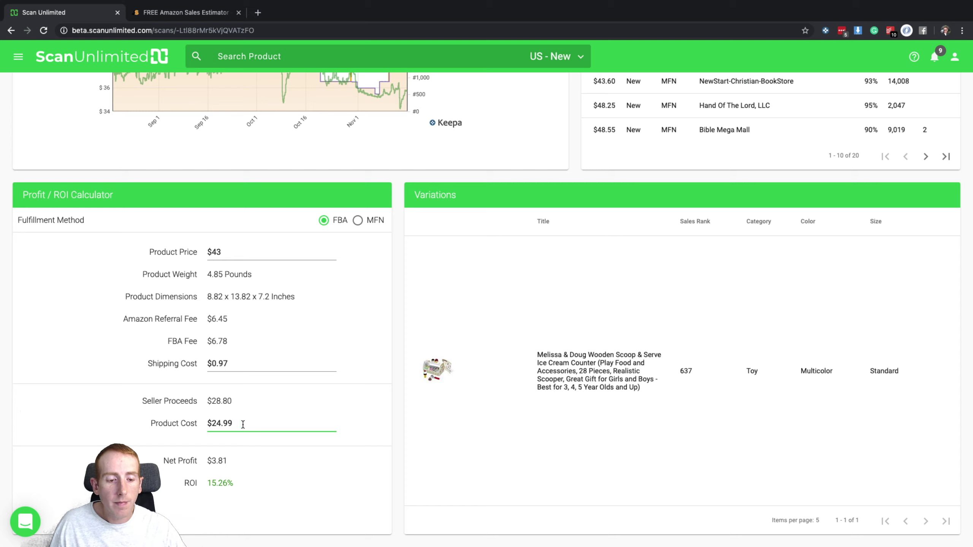
Change product cost from 24.99 to 22.99 and shipping to 1.20, giving $5.58 profit at 24.29% ROI
drag(235, 424, 219, 426)
click(219, 424)
key(BackSpace)
text(2)
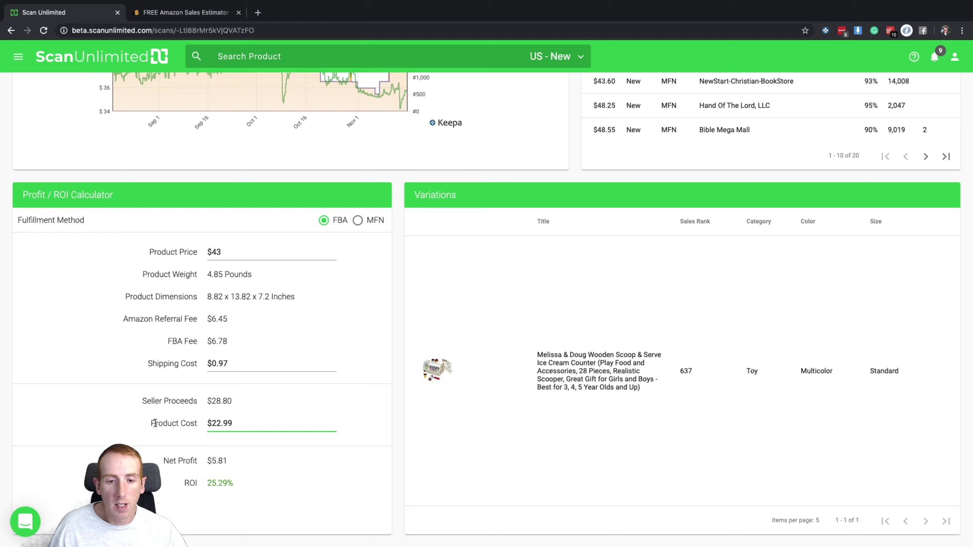
drag(238, 365, 200, 362)
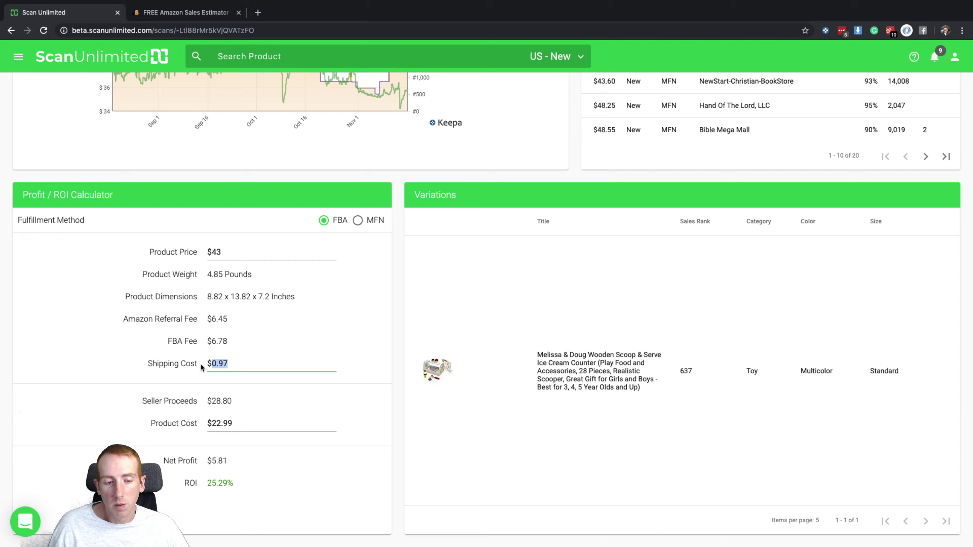
text(1.20)
click(144, 383)
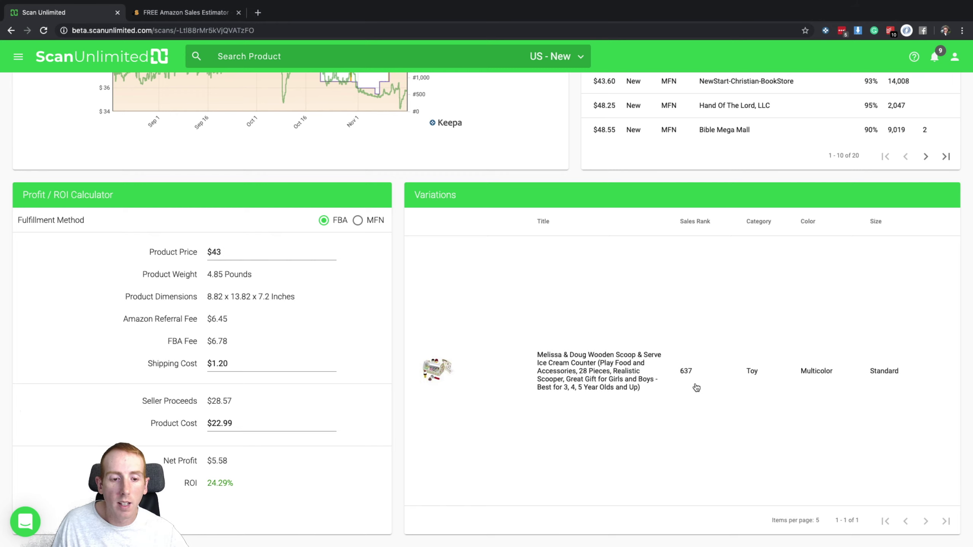
Go Back to Scan from the product page to the filtered Melissa & Doug - 11-15 results table
scroll(697, 387, up, 5)
scroll(696, 387, down, 3)
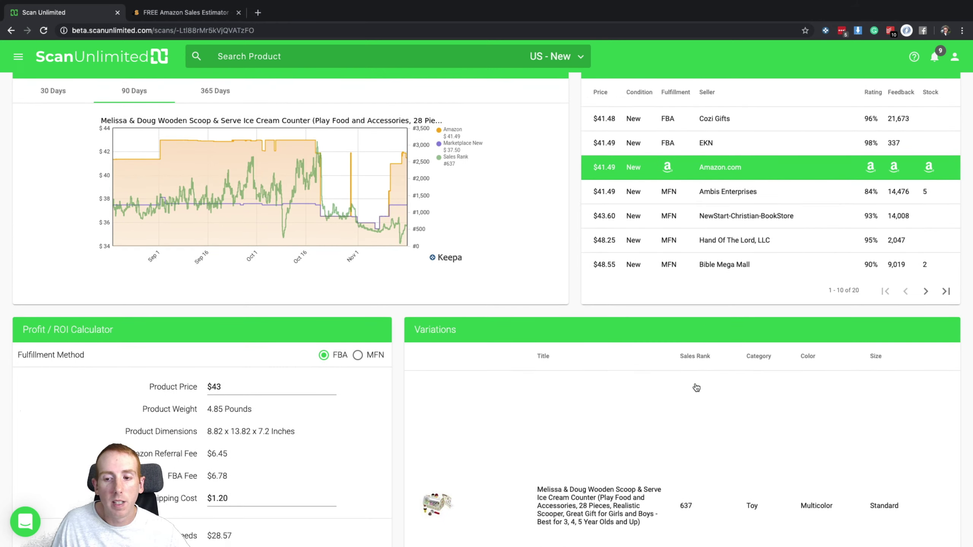
scroll(696, 386, down, 1)
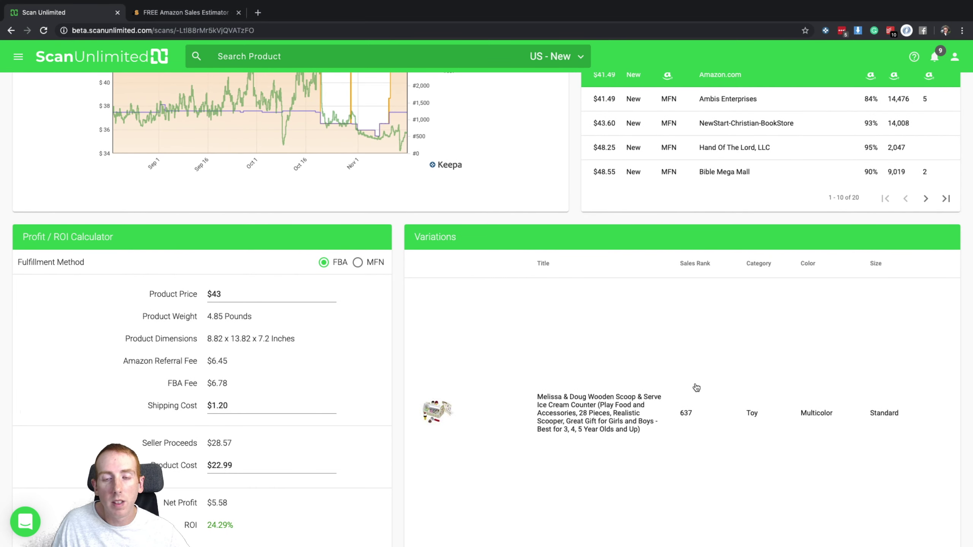
scroll(696, 388, up, 6)
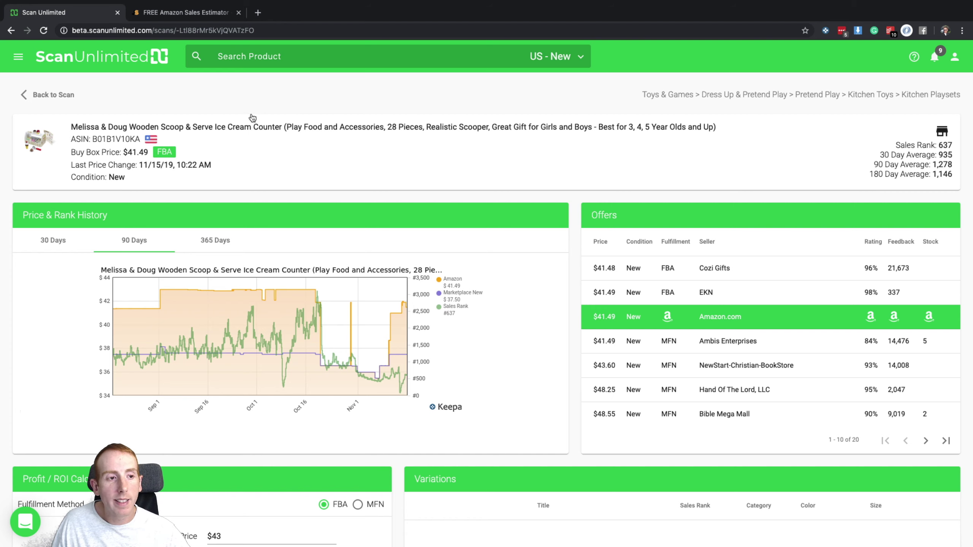
click(49, 100)
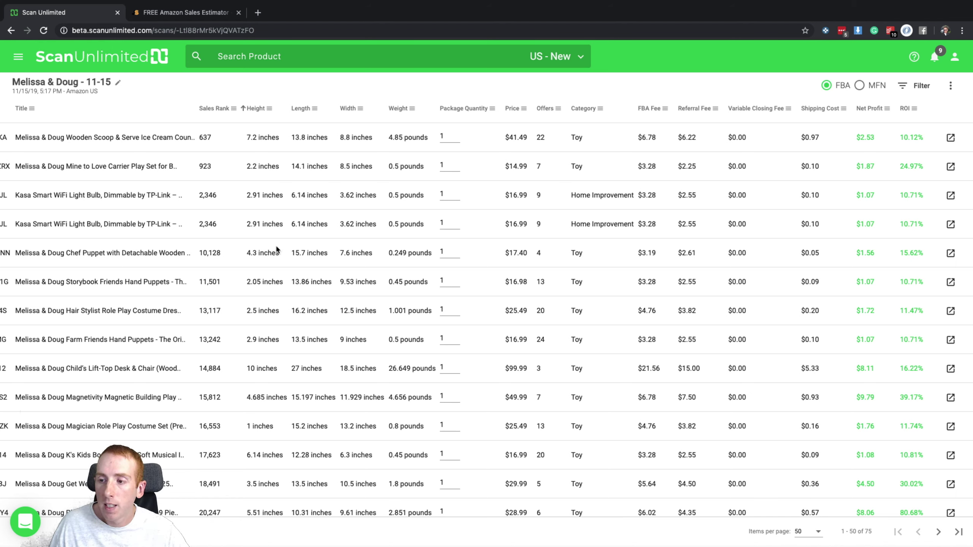
scroll(277, 250, left, 1)
scroll(274, 252, right, 1)
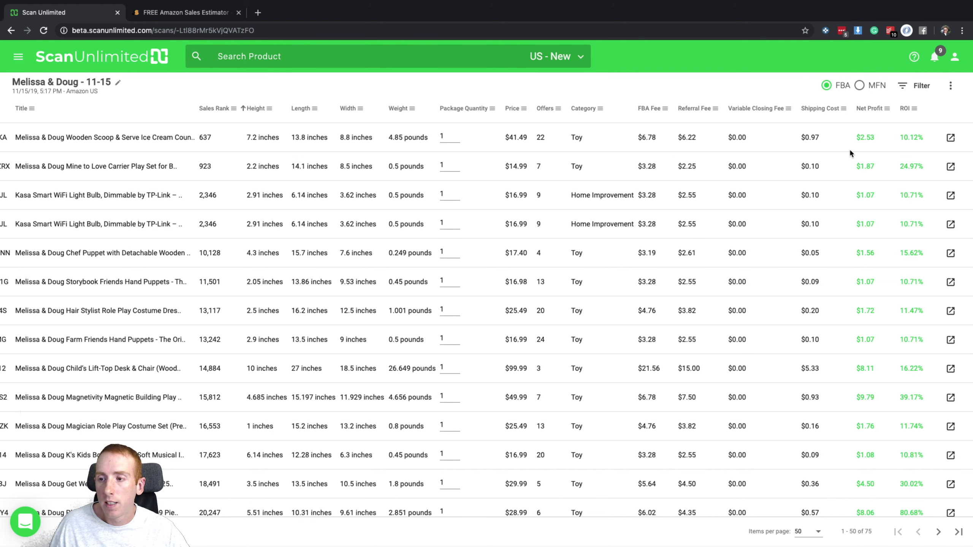
Open the Wooden Scoop & Serve Ice Cream Counter details and check its Amazon offers
click(948, 142)
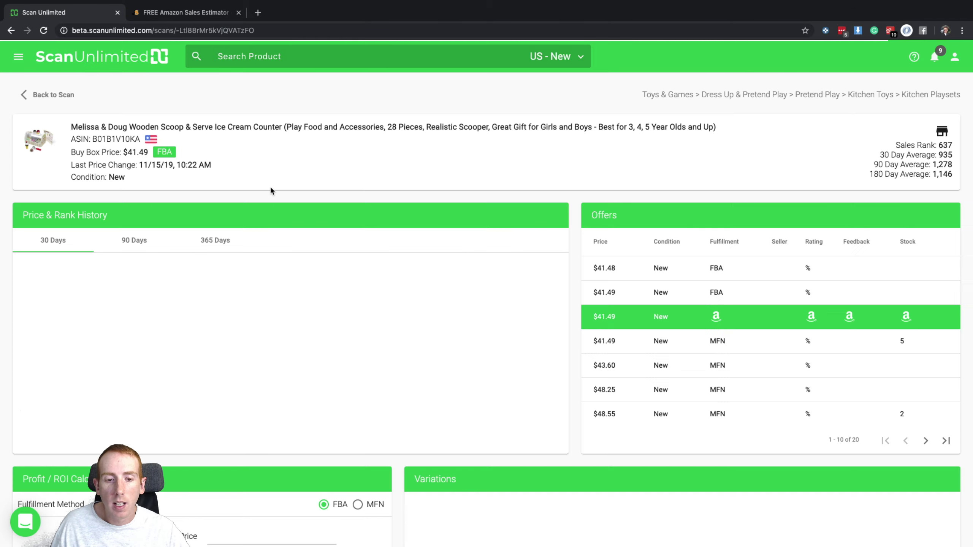
scroll(271, 191, down, 1)
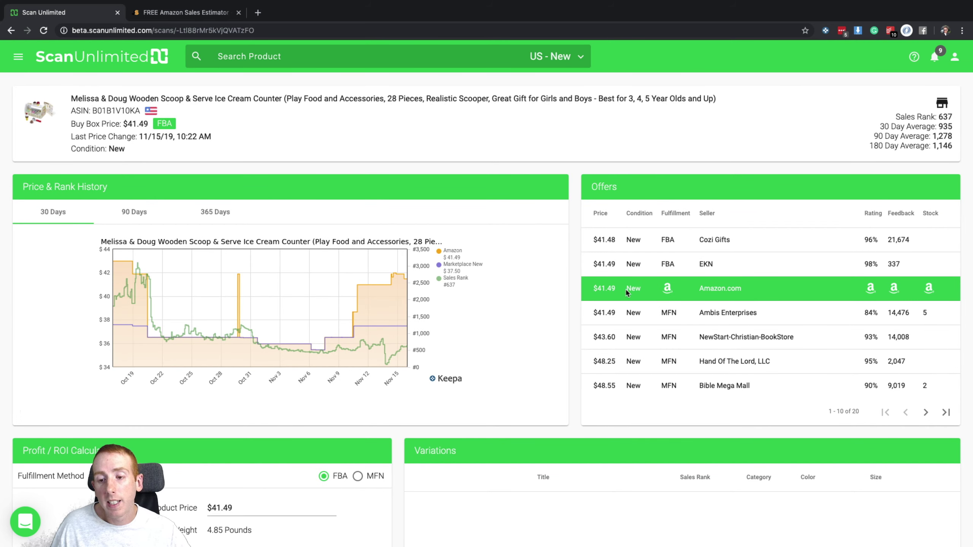
mouse_move(668, 292)
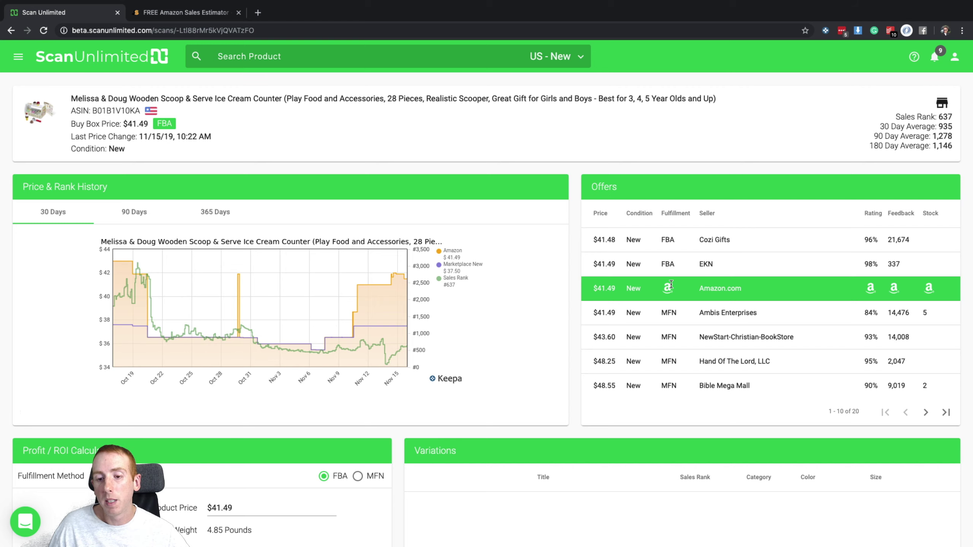
scroll(569, 279, up, 1)
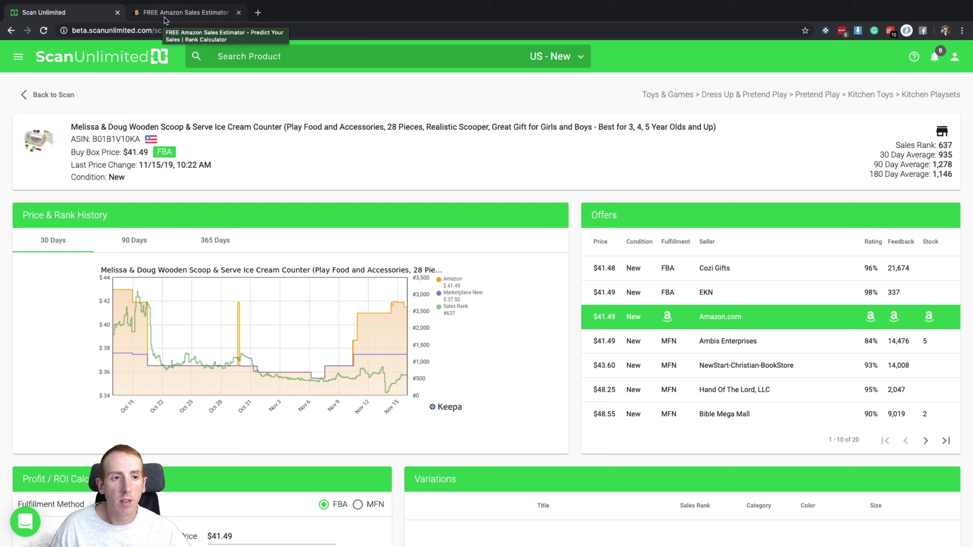
Bring up the Jungle Scout sales estimator after checking the product's best seller rank in the scan
click(166, 16)
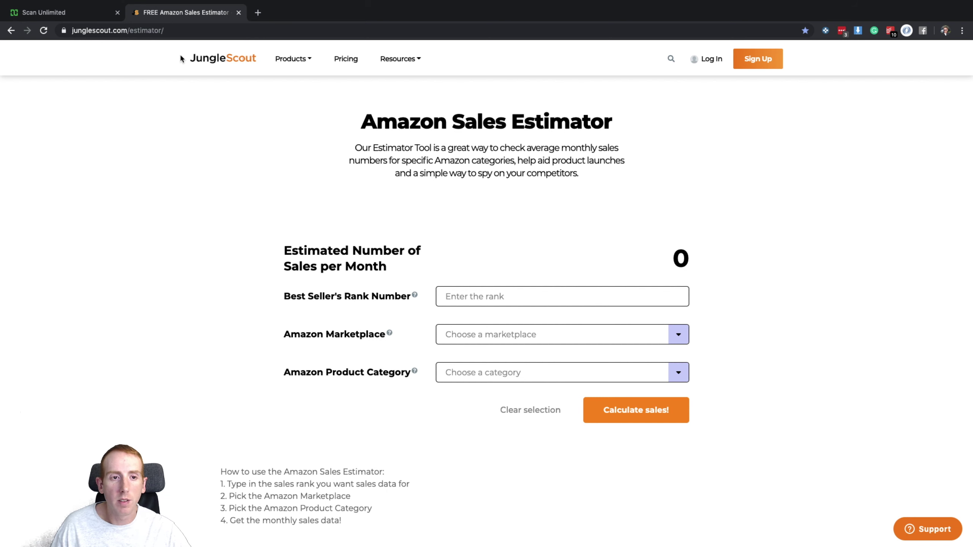
scroll(238, 198, down, 1)
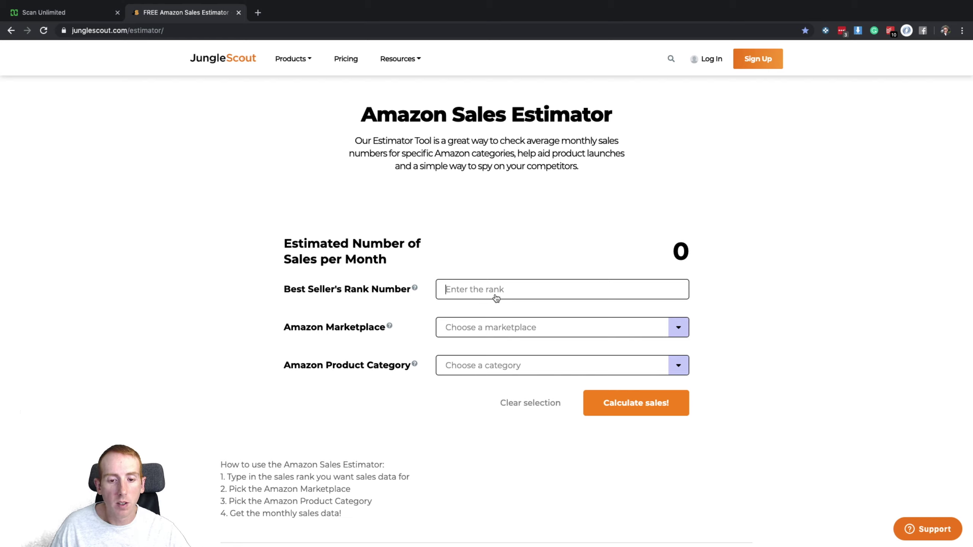
click(50, 13)
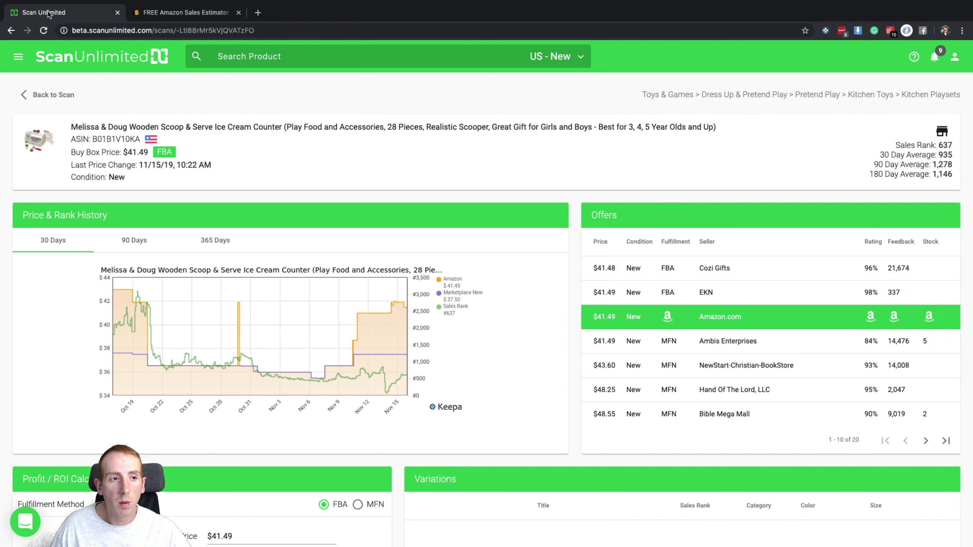
click(194, 19)
Enter rank 935, marketplace United States of America and category Toys & Games in the estimator
click(468, 299)
text(935)
click(469, 326)
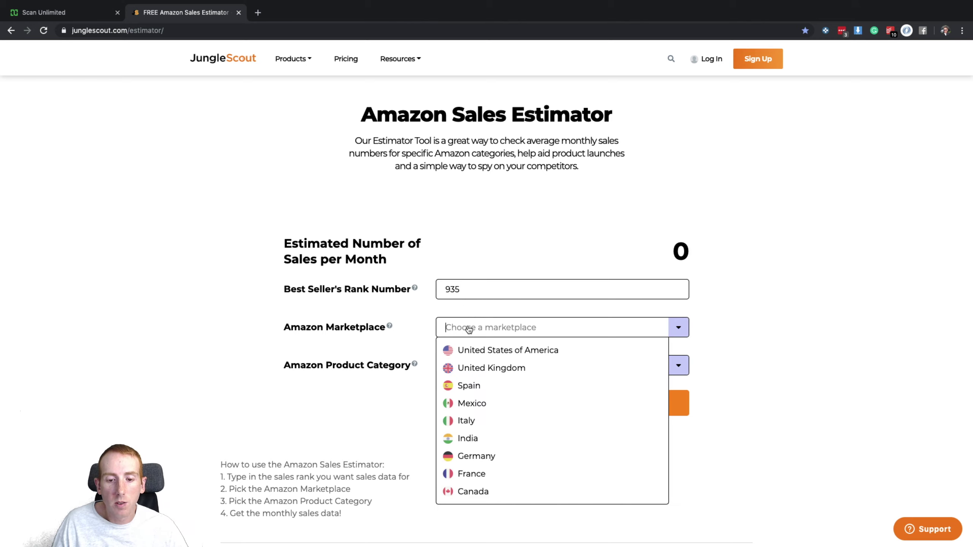
click(483, 353)
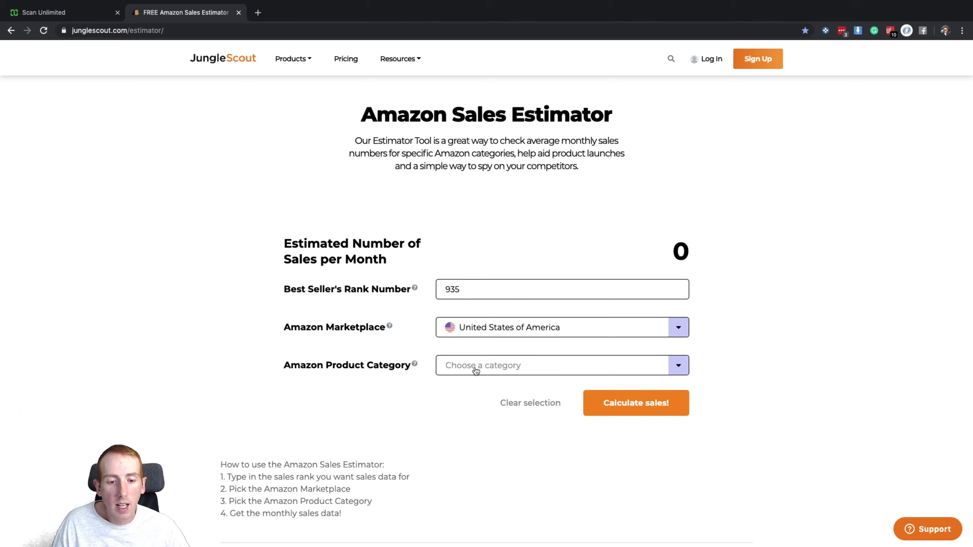
click(476, 368)
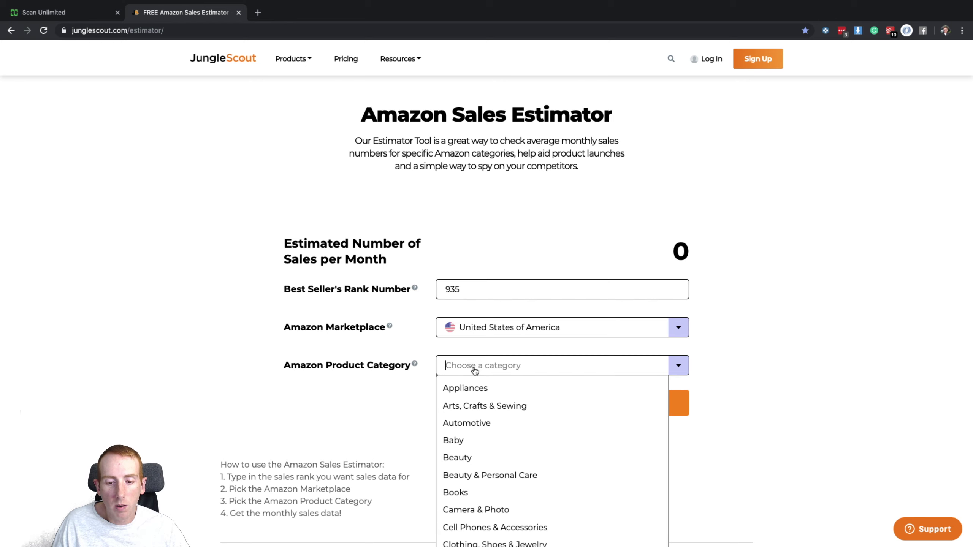
scroll(475, 370, down, 5)
scroll(475, 370, down, 4)
click(474, 507)
Confirm the product's category is Toys & Games and calculate 2,940 estimated monthly sales
key(ctrl+shift+Tab)
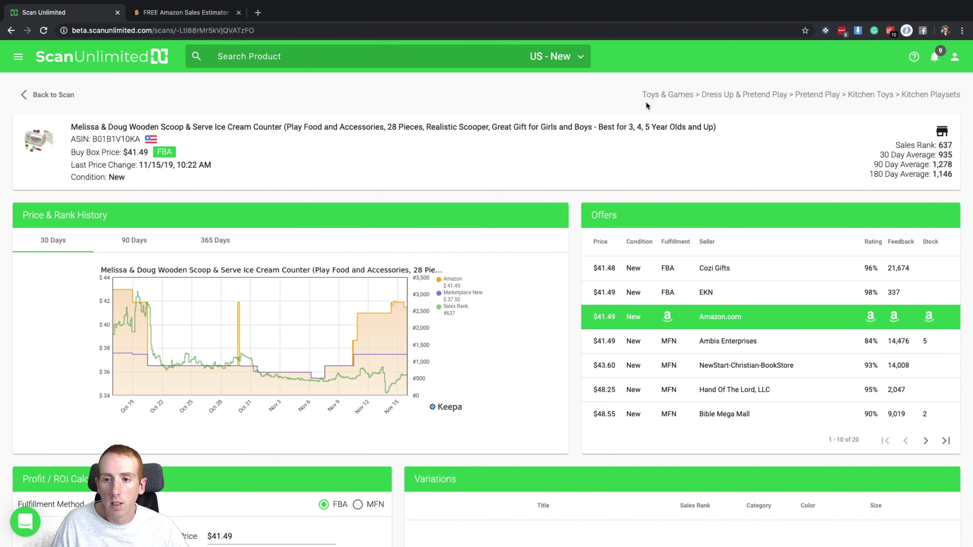
drag(642, 95, 693, 95)
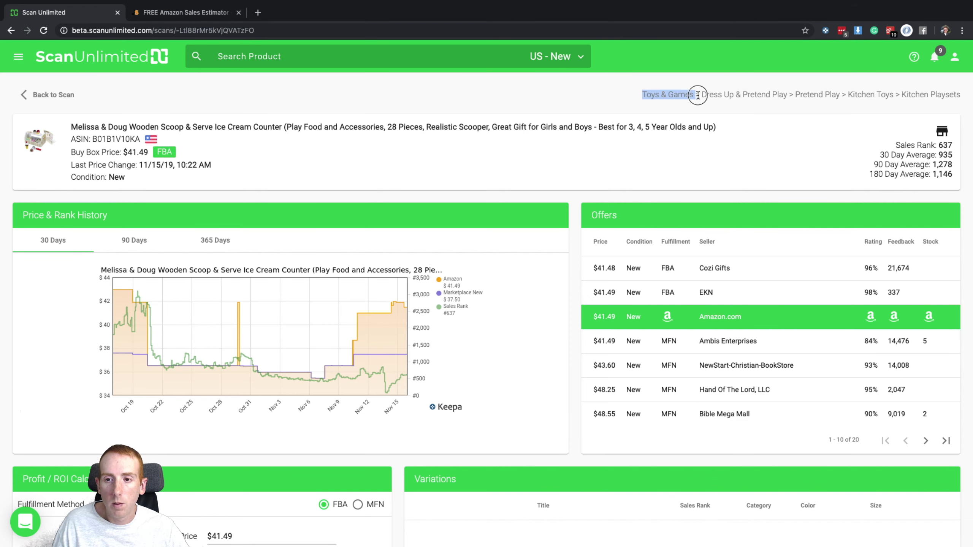
click(191, 13)
click(628, 327)
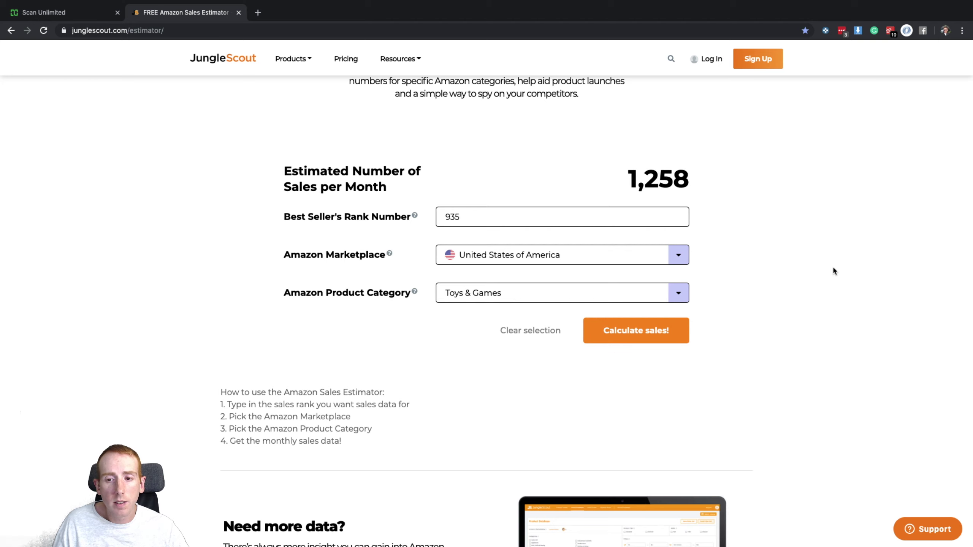
scroll(833, 268, up, 3)
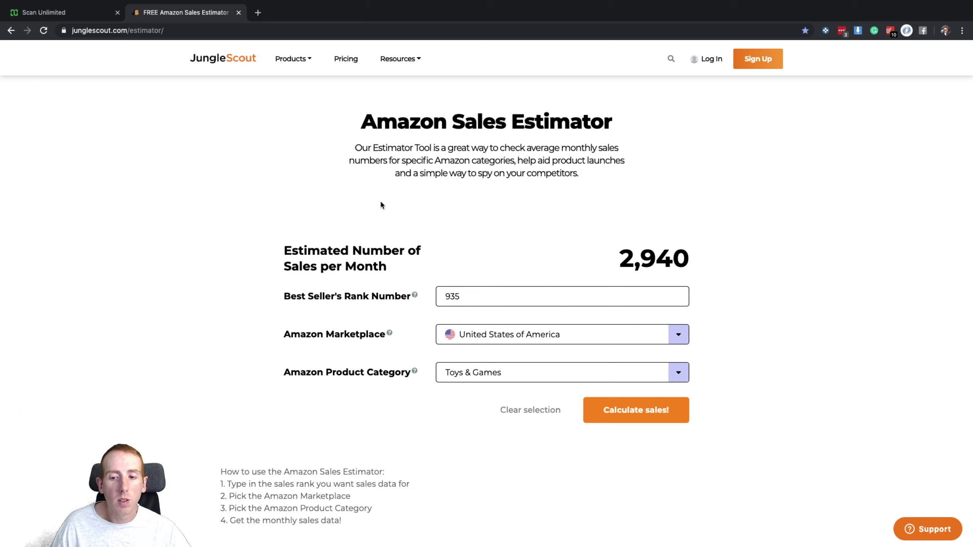
Note the Ambis Enterprises MFN offer, return to the Melissa & Doug results, then switch to Excel
click(51, 14)
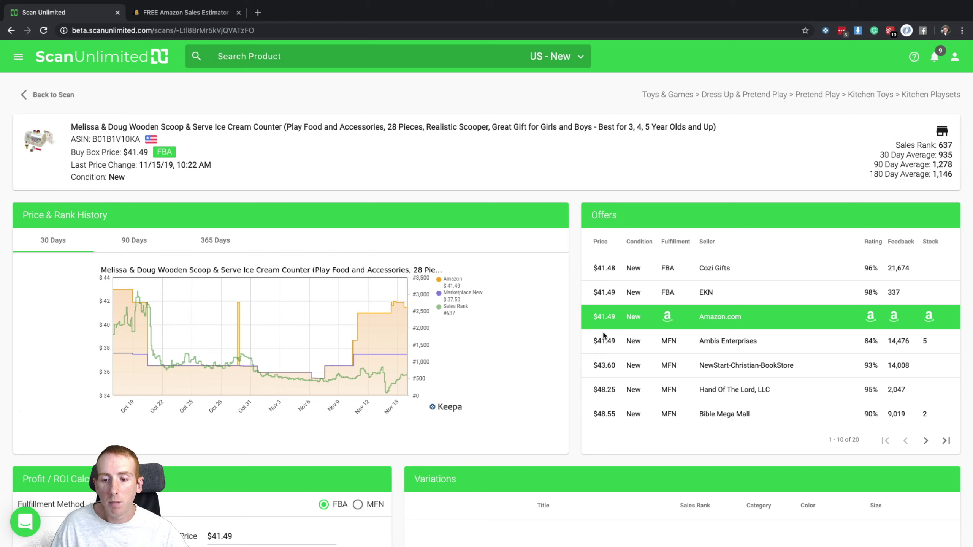
double_click(662, 342)
click(638, 345)
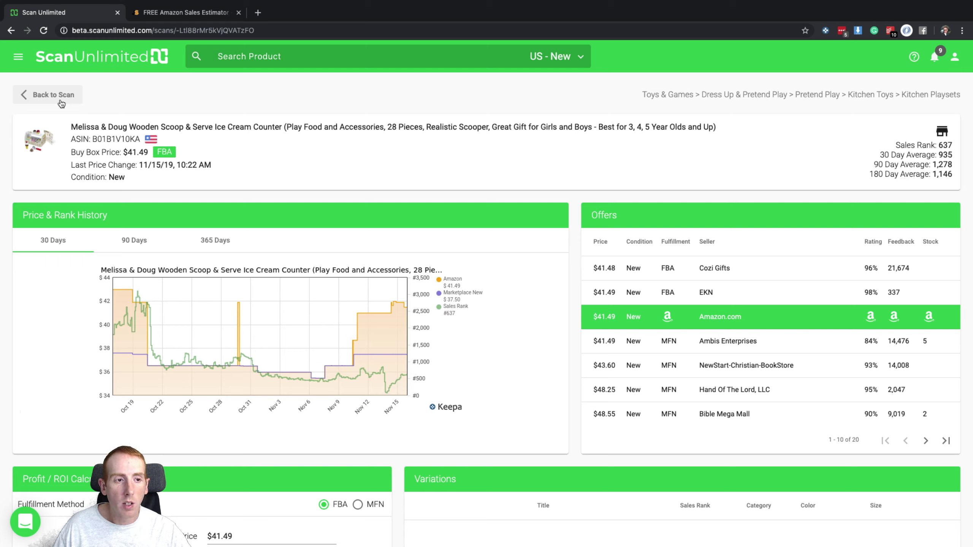
click(61, 103)
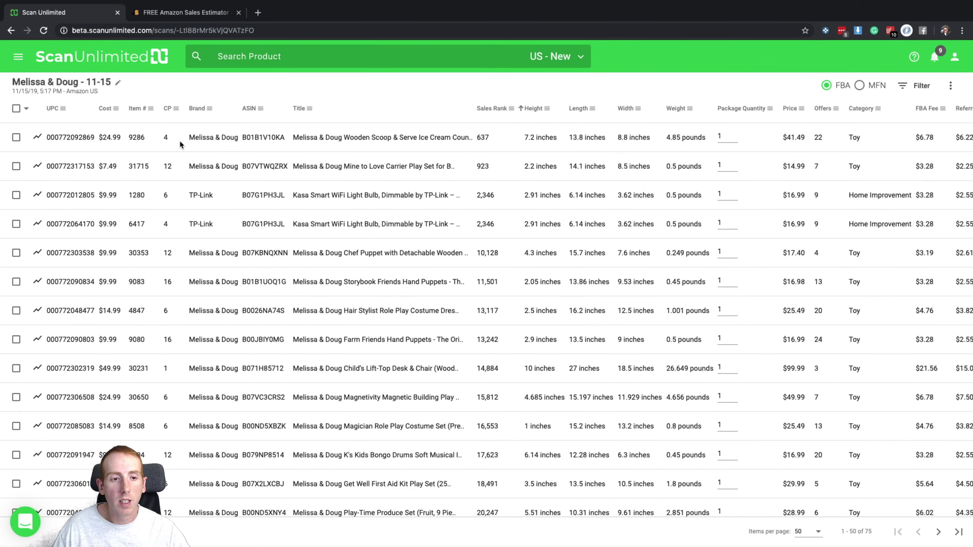
key(ctrl+Left)
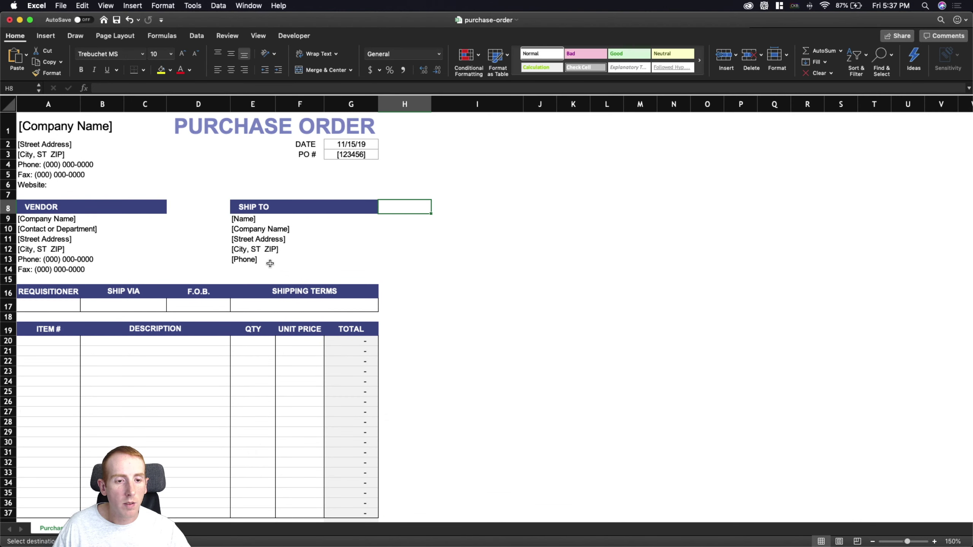
Copy item number 9286 from the scan results into cell A20 of the purchase order
click(270, 263)
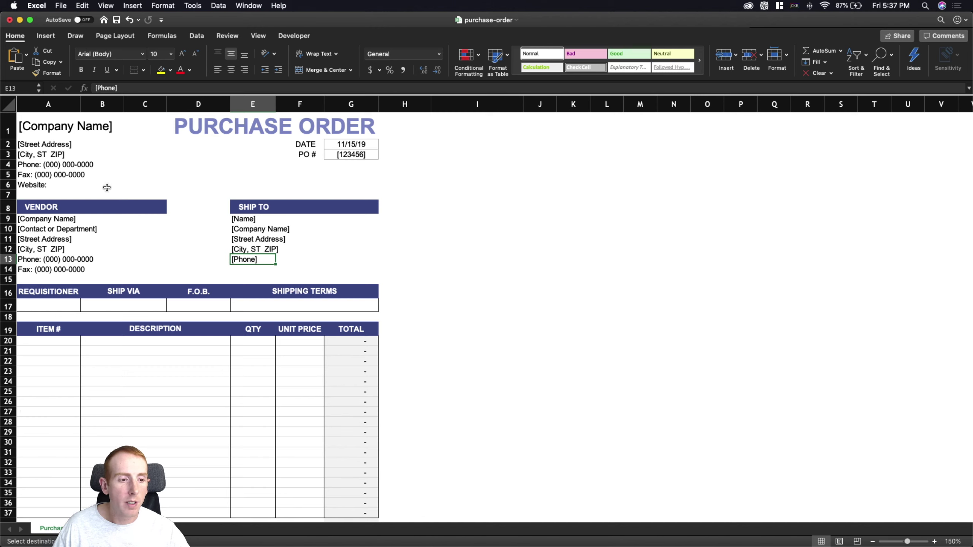
scroll(106, 229, down, 3)
scroll(107, 227, up, 3)
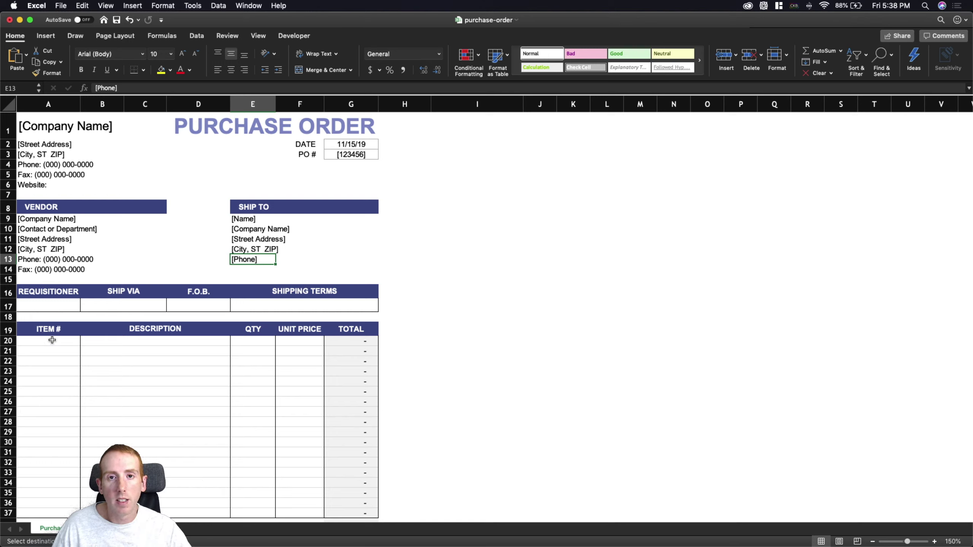
click(52, 340)
key(super+Tab)
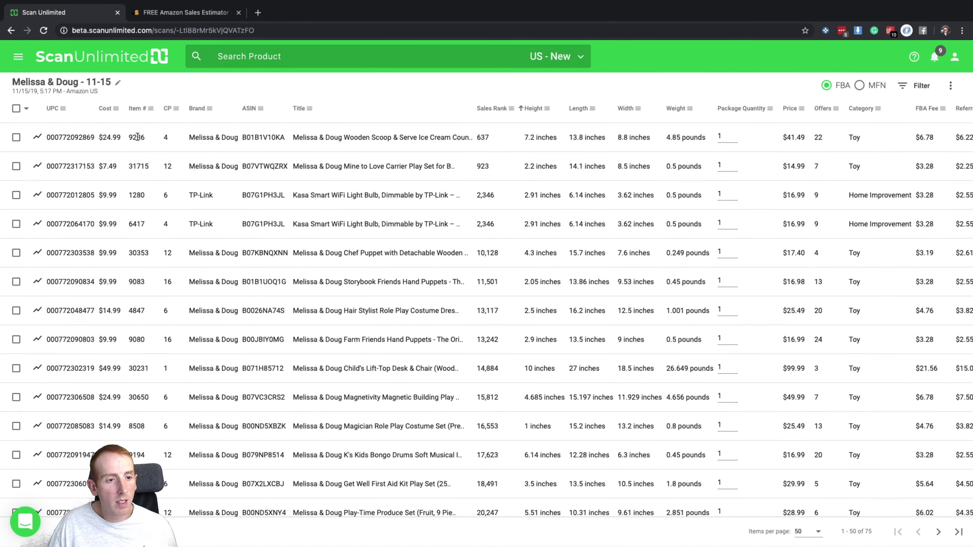
double_click(138, 136)
key(super+c)
key(super+Tab)
key(super+v)
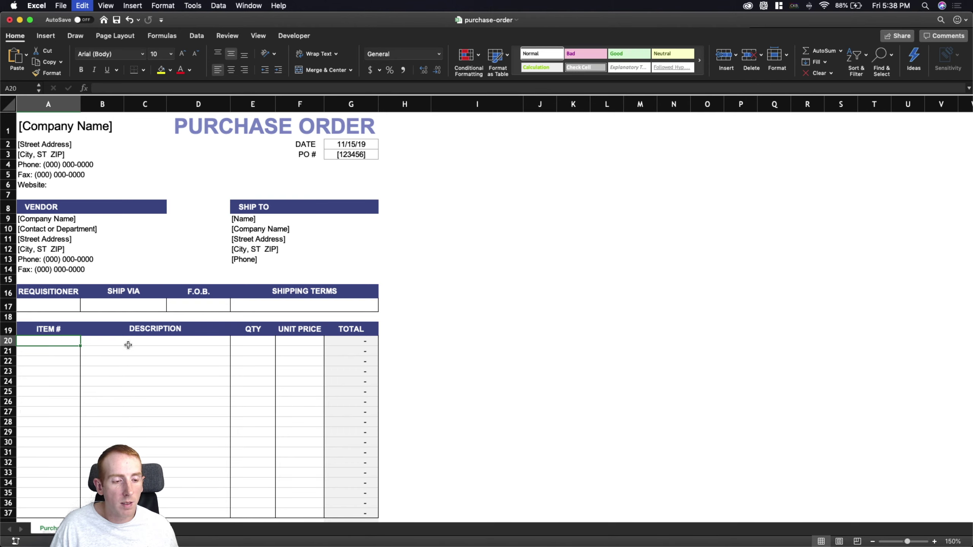
key(super+v)
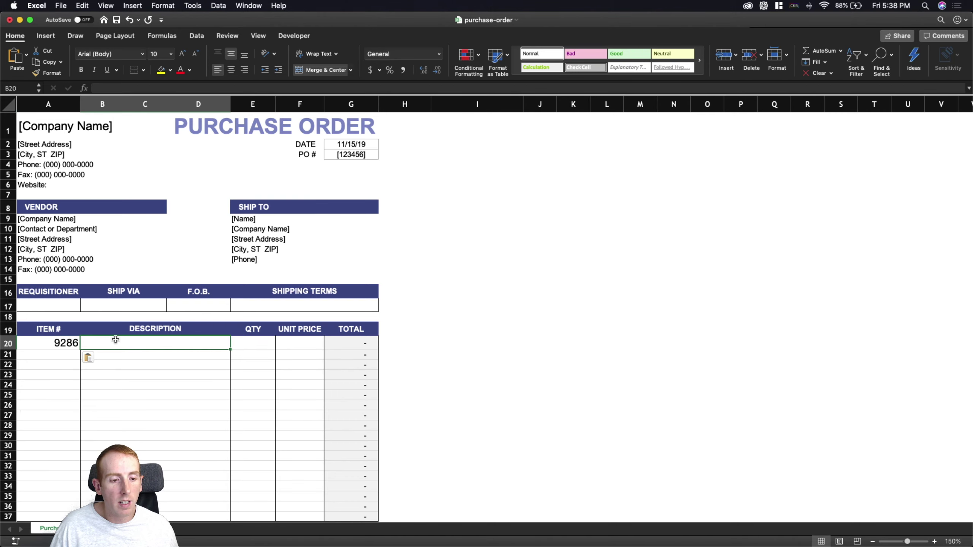
key(super+Tab)
key(super+Tab)
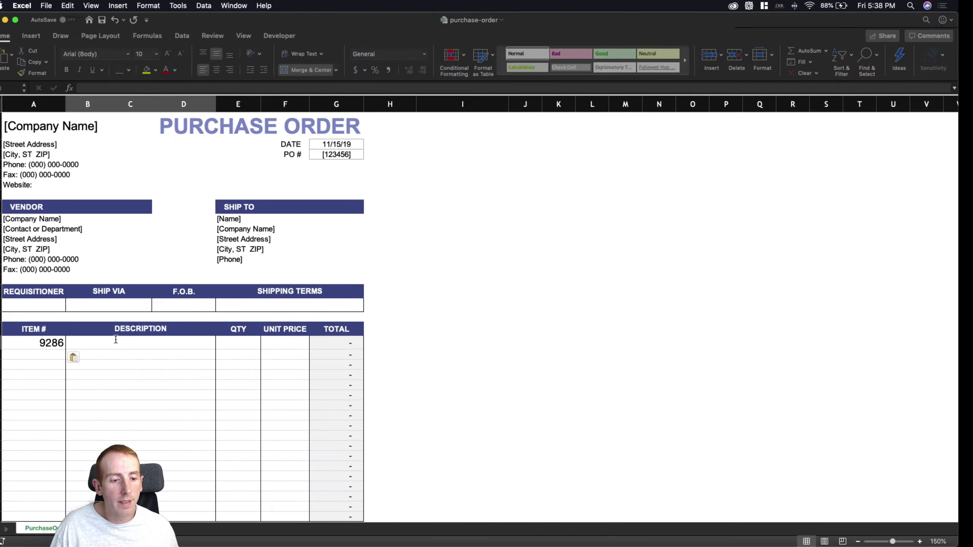
Enter quantity 100 in E20 and paste unit price 24.99 into F20, totalling 2,499.00
click(254, 349)
text(100)
key(Tab)
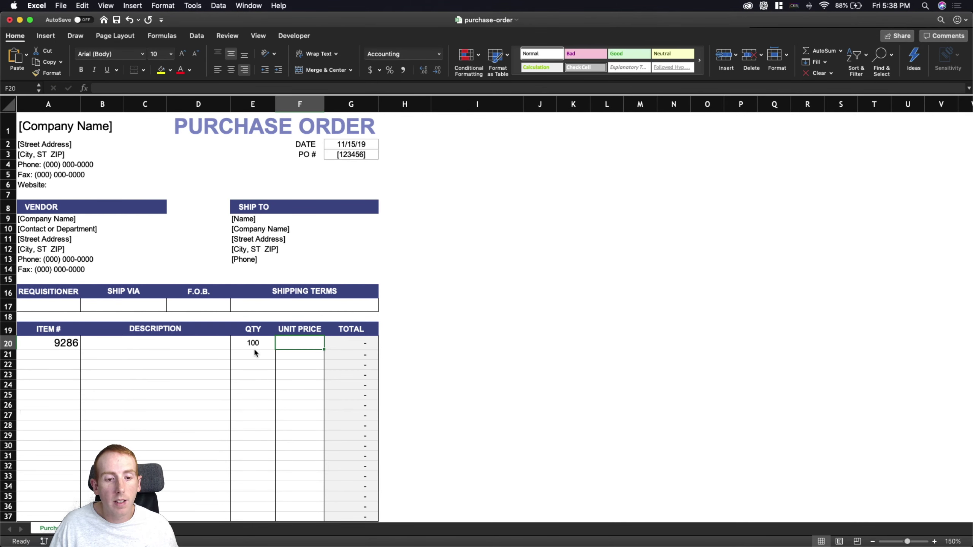
scroll(254, 348, right, 1)
key(super+Tab)
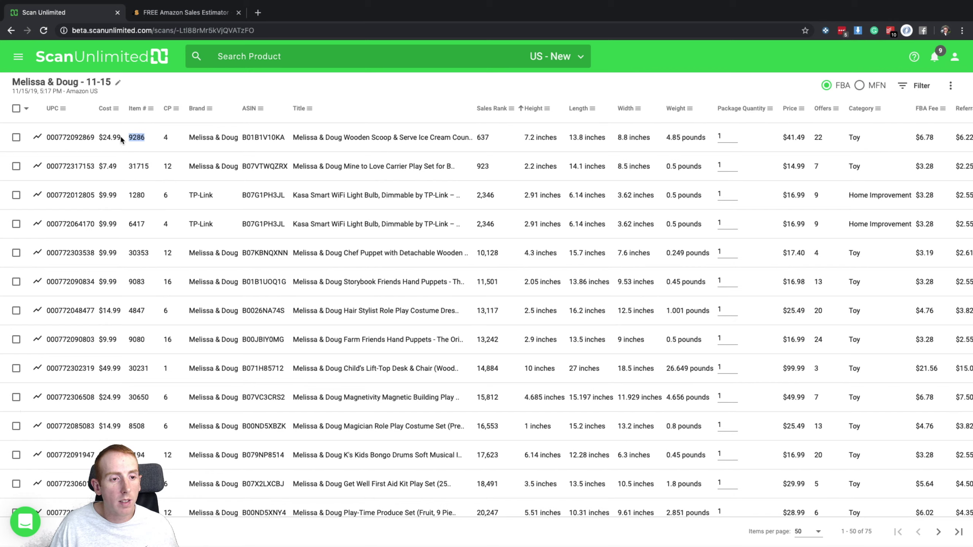
drag(120, 136, 104, 136)
key(super+Tab)
key(super+v)
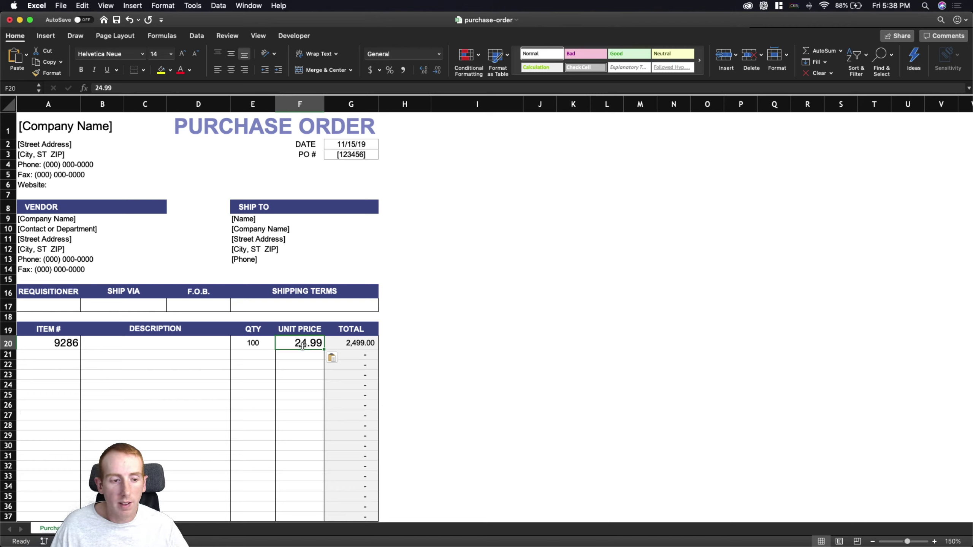
Select A21 for the next line item, then return to the Scan Unlimited results
click(73, 361)
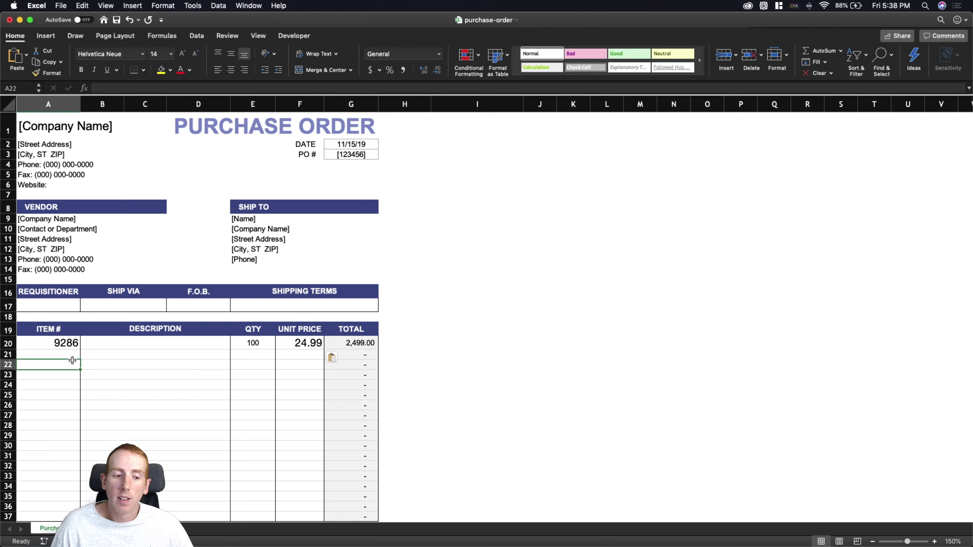
click(75, 357)
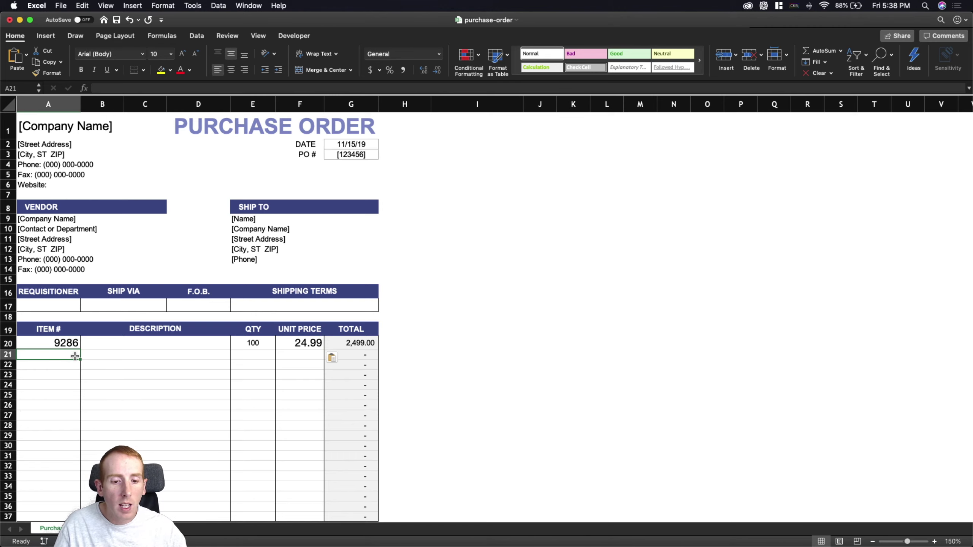
scroll(75, 357, down, 5)
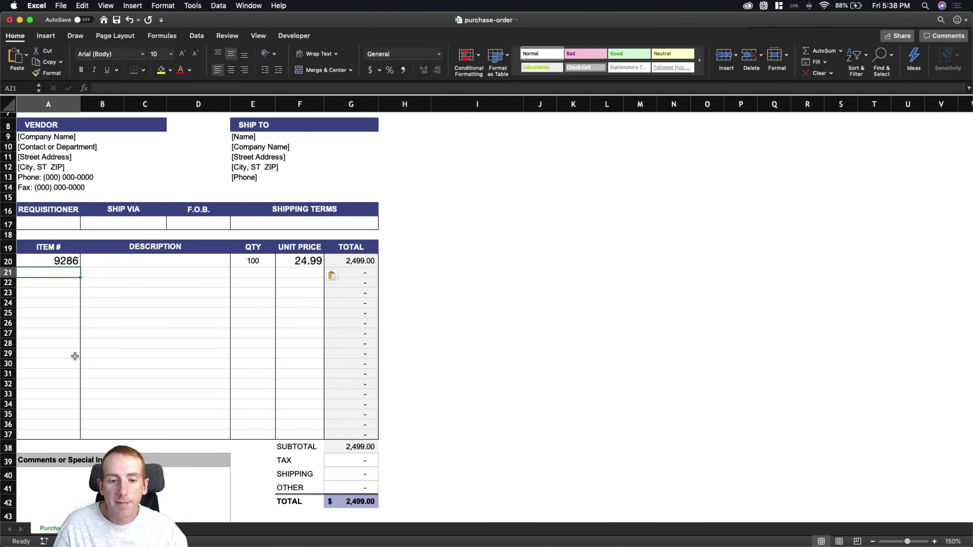
key(super+Tab)
click(324, 86)
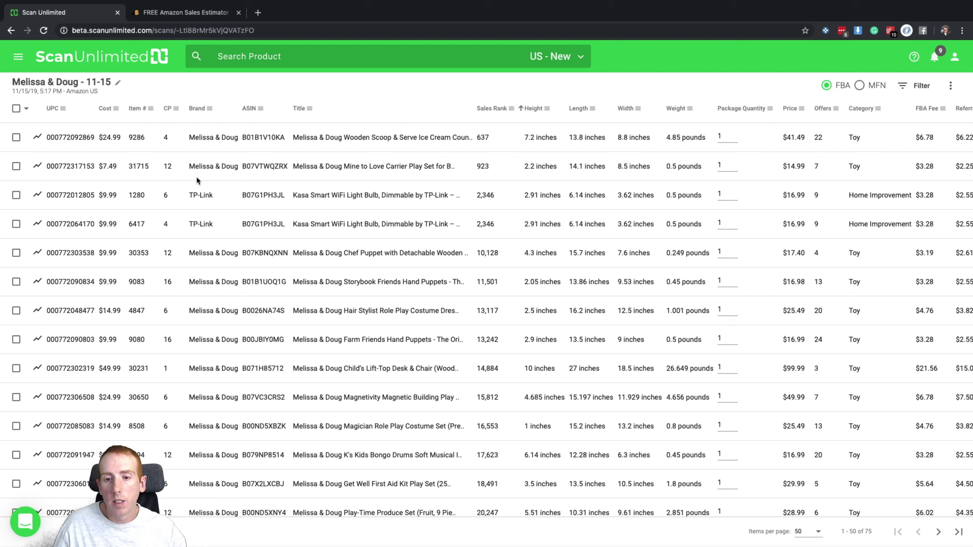